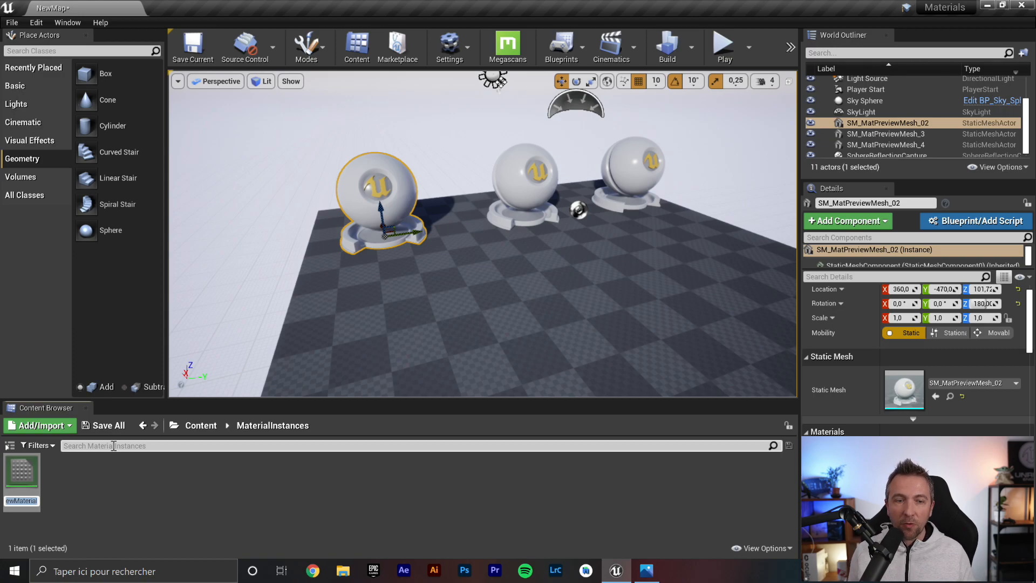
Name the new material in the MaterialInstances folder M_master.
type("M_cma")
key("BackSpace")
key("BackSpace")
key("BackSpace")
key("BackSpace")
type("maste")
key("Return")
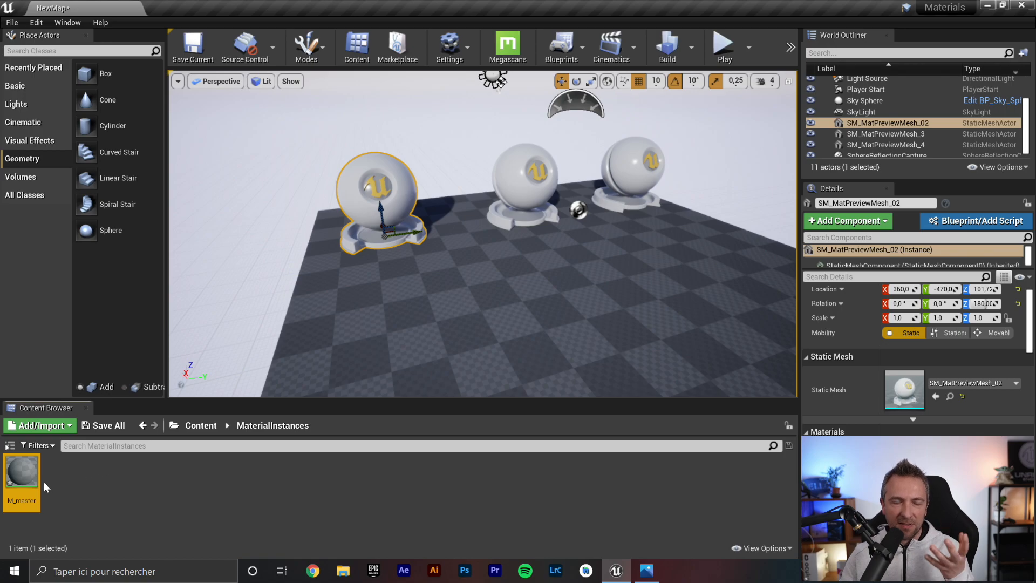
Open M_master for editing and dock its editor beside the NewMap level tab.
double_click(29, 465)
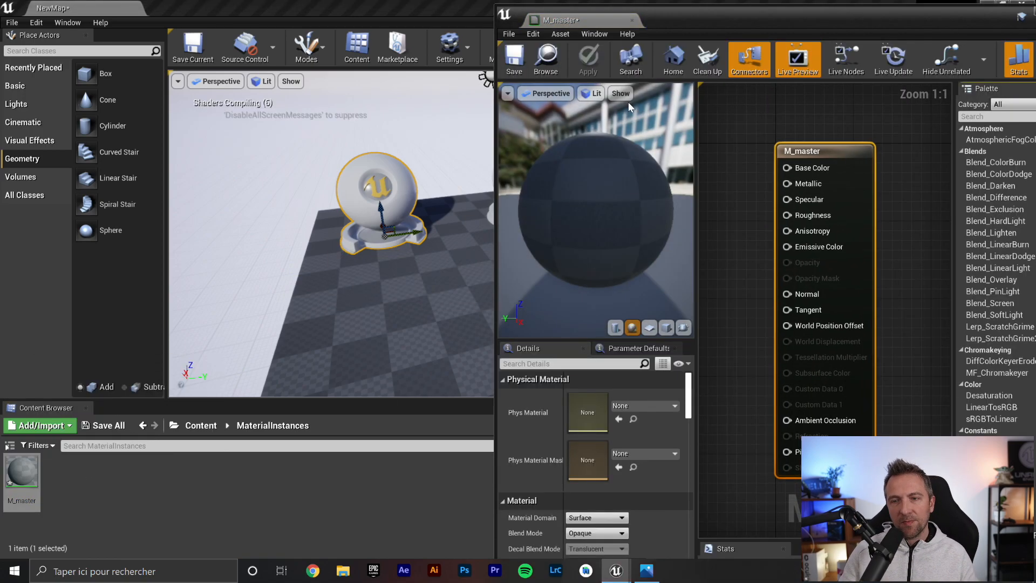
left_click_drag(545, 9, 228, 9)
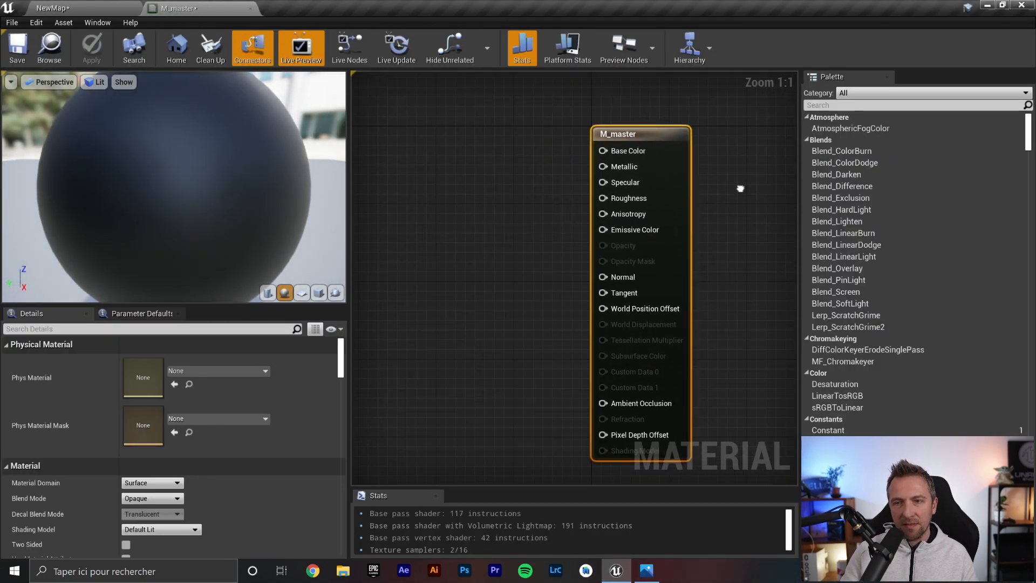
right_click_drag(748, 206, 771, 186)
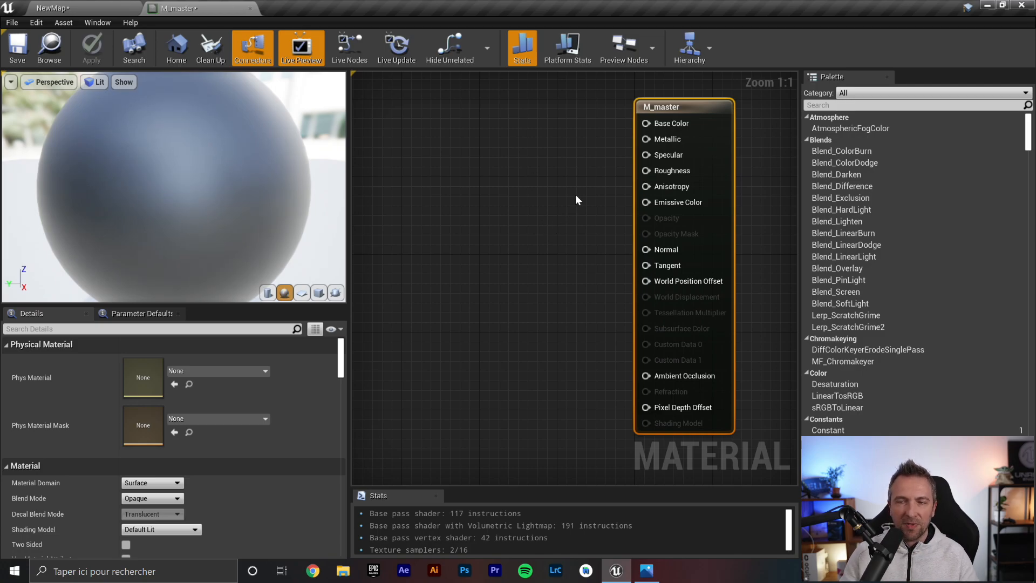
Add a Constant3Vector node to the M_master graph and connect it to Base Color.
right_click_drag(592, 145, 549, 225)
scroll(909, 302, "down", 3)
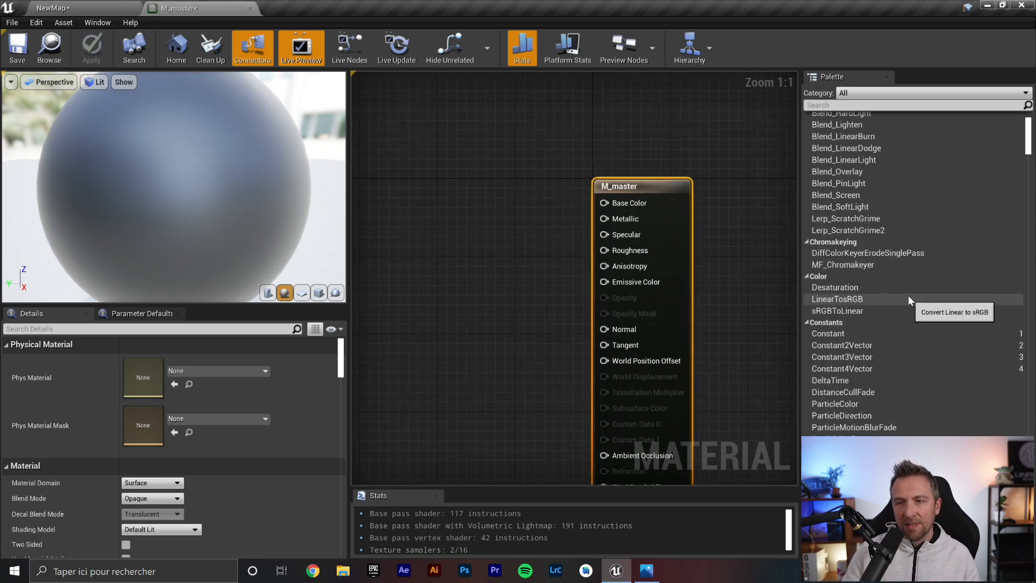
left_click_drag(853, 358, 620, 205)
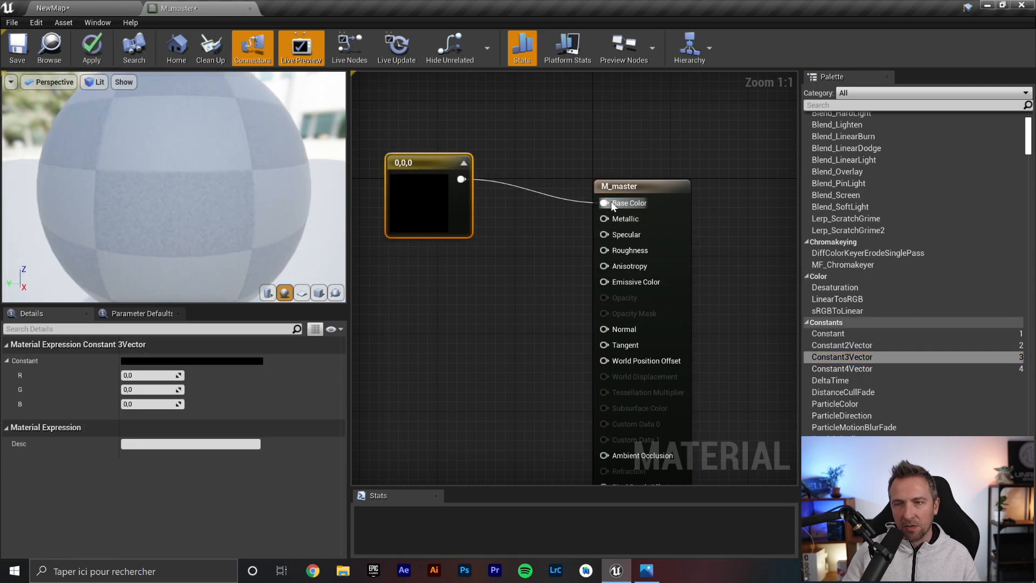
left_click_drag(426, 162, 468, 158)
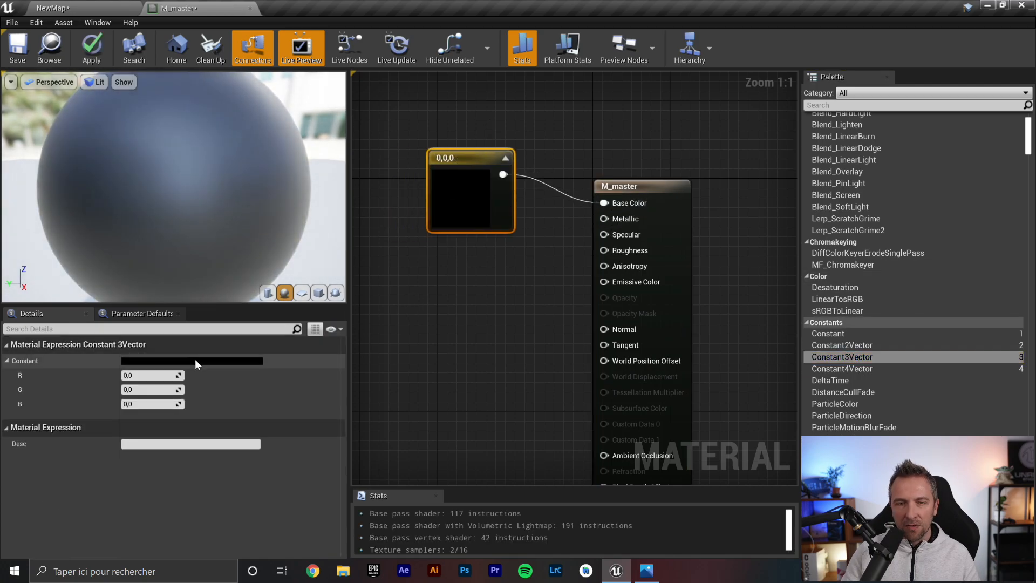
Set the Constant3Vector to a bright blue of about 0, 0.243, 1 and move the node closer to the M_master node.
left_click(195, 360)
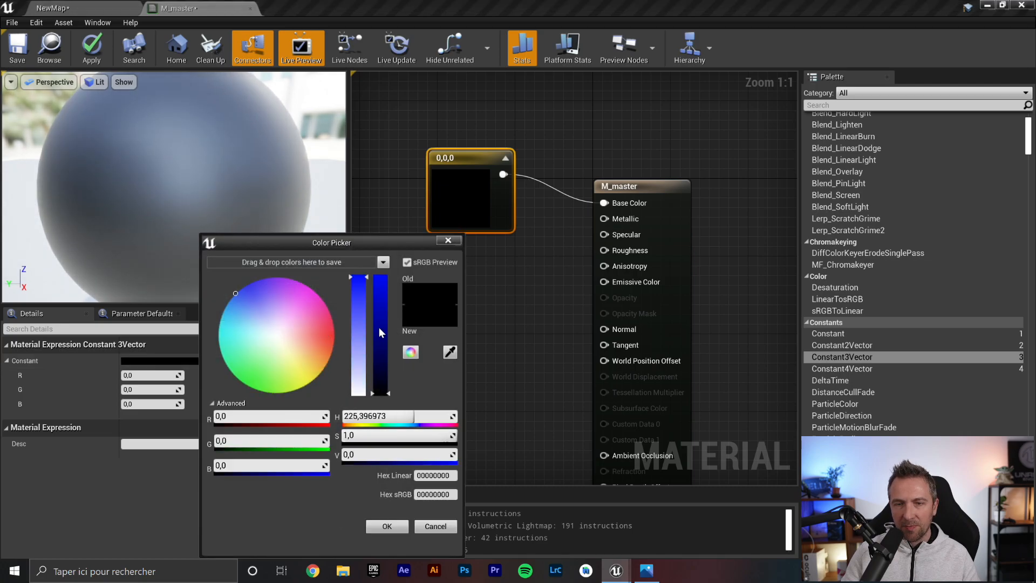
left_click_drag(377, 328, 379, 276)
left_click(387, 526)
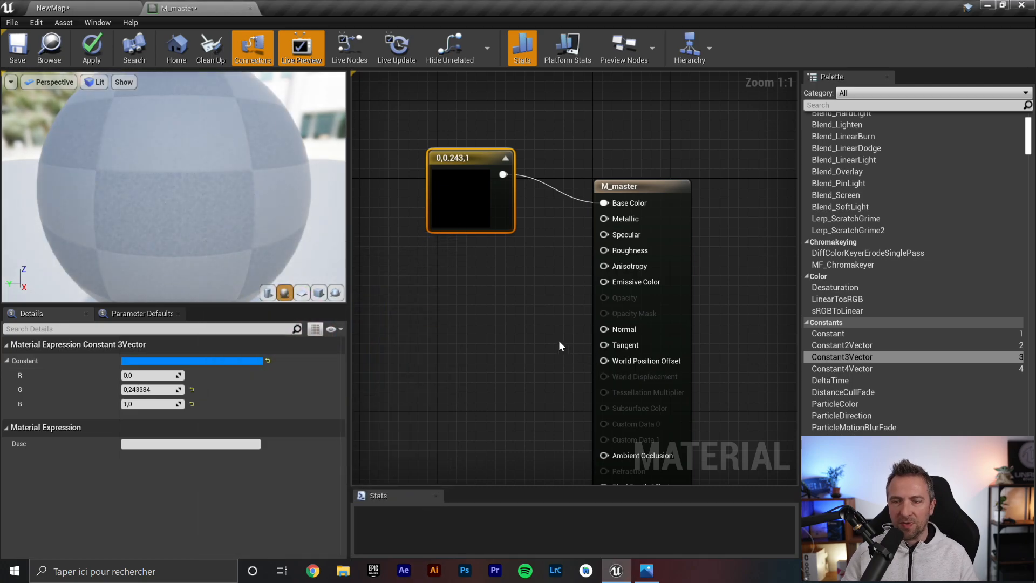
left_click_drag(484, 162, 513, 143)
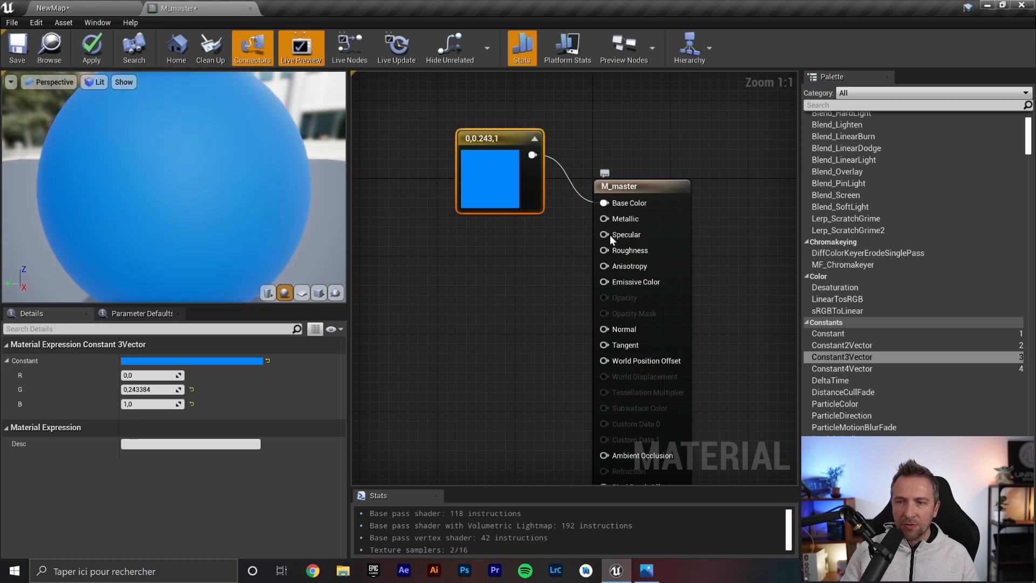
Add a Constant node connected to Metallic and set its value to 1.
left_click_drag(836, 336, 605, 218)
left_click_drag(493, 264, 517, 244)
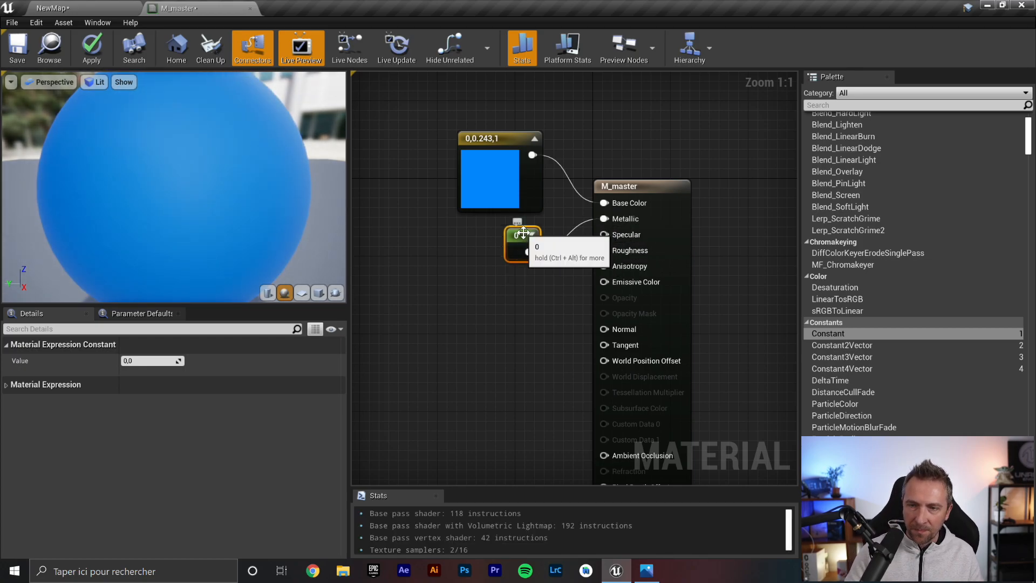
left_click(151, 359)
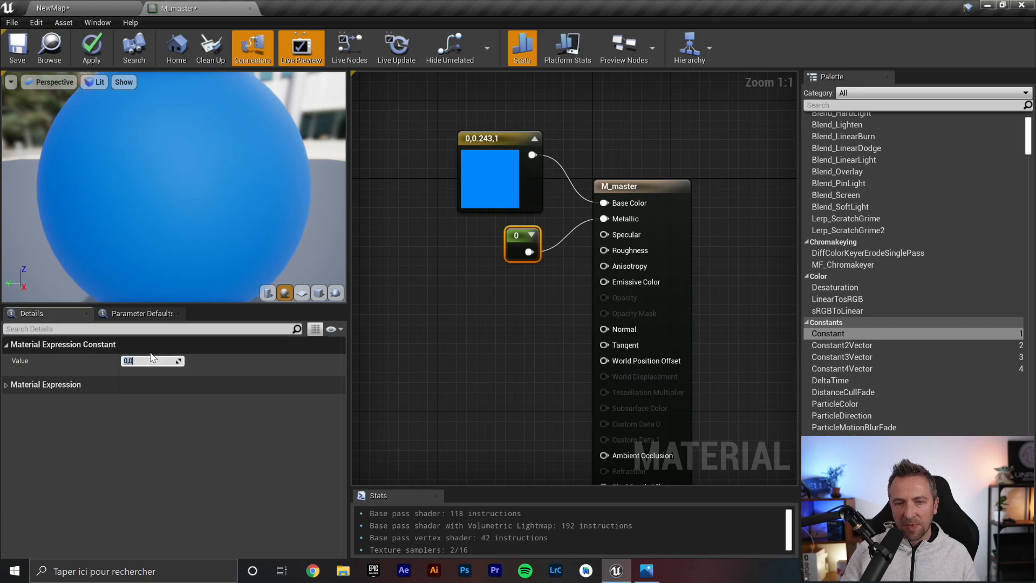
type("1")
key("Return")
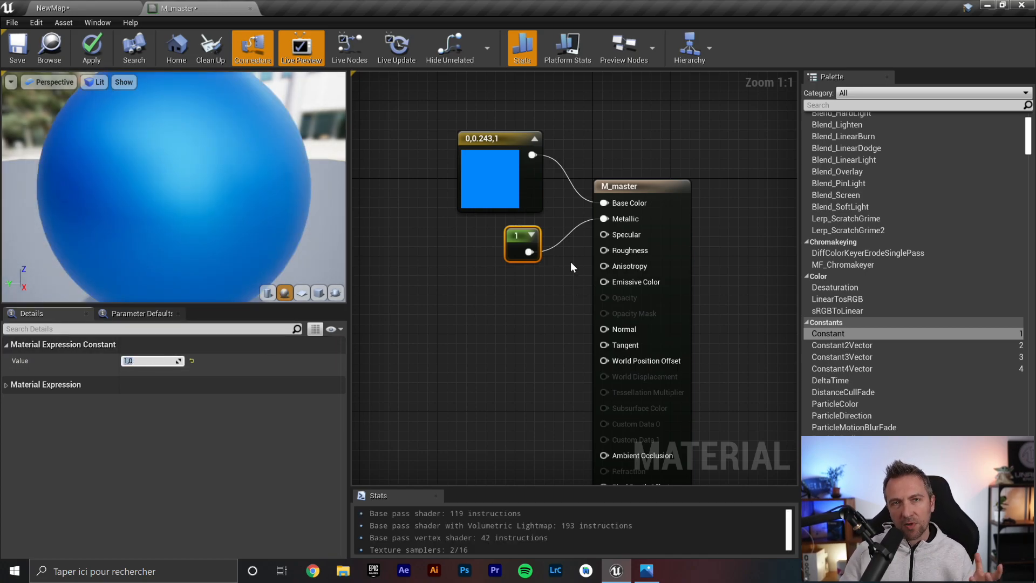
Connect a second Constant node with value 0 to Roughness, inspect the preview sphere, and save the material.
left_click(849, 335)
left_click_drag(849, 334, 614, 252)
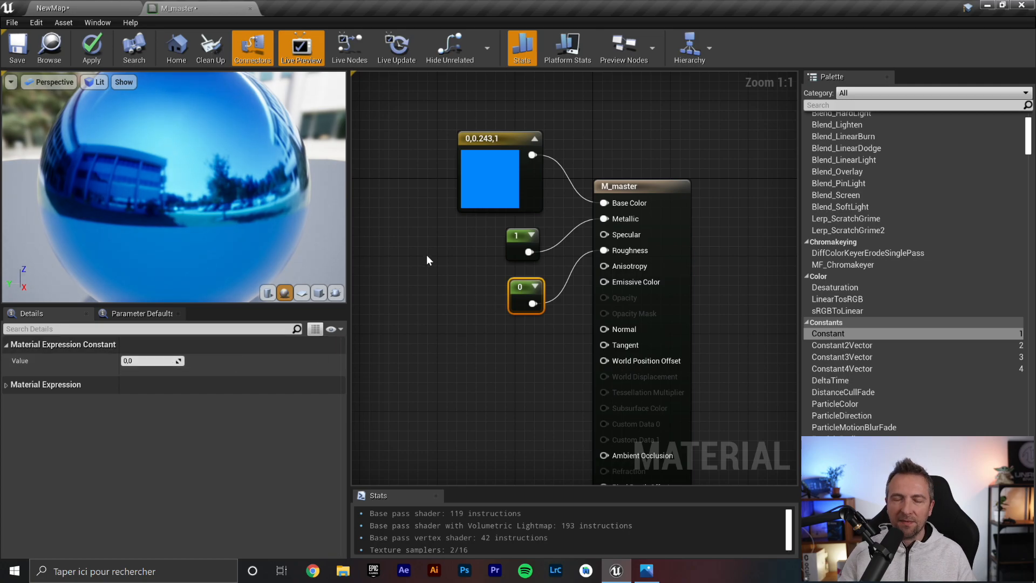
left_click_drag(128, 163, 112, 115)
scroll(110, 115, "down", 5)
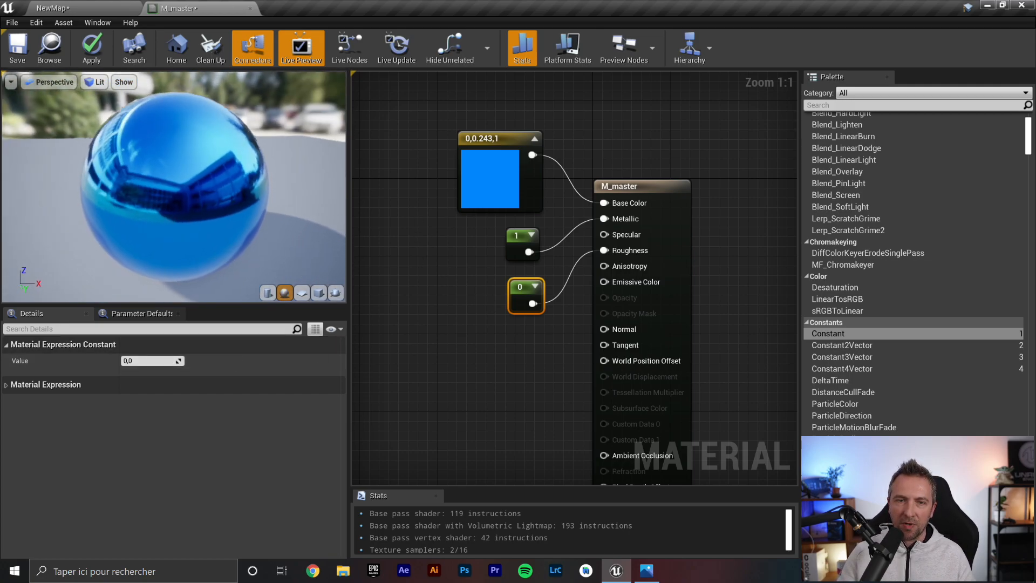
left_click(18, 49)
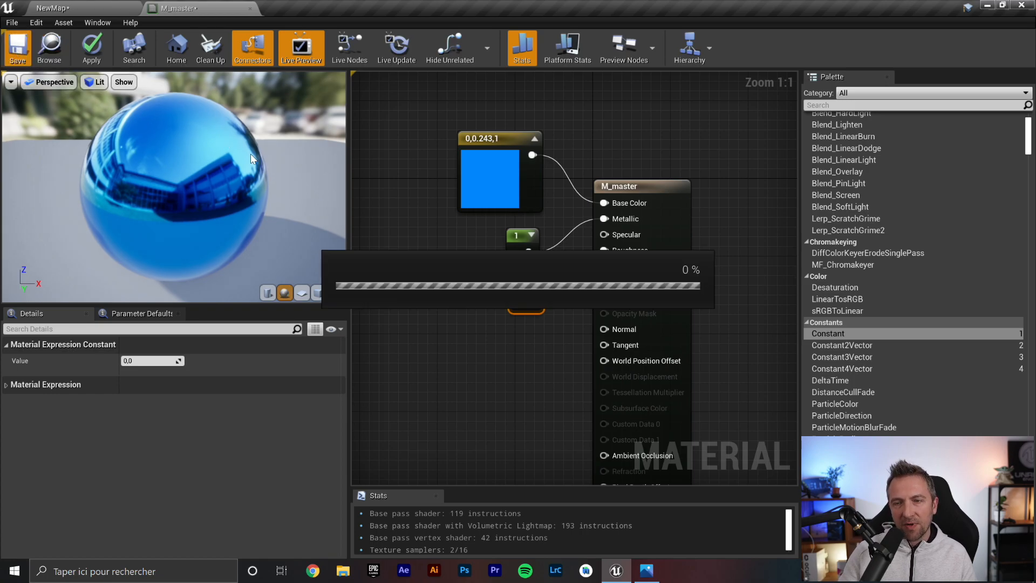
Return to the NewMap level and open the selected actor's SM_MatPreviewMesh_02 static mesh, showing its material slot details.
left_click(92, 7)
right_click_drag(521, 300, 500, 279)
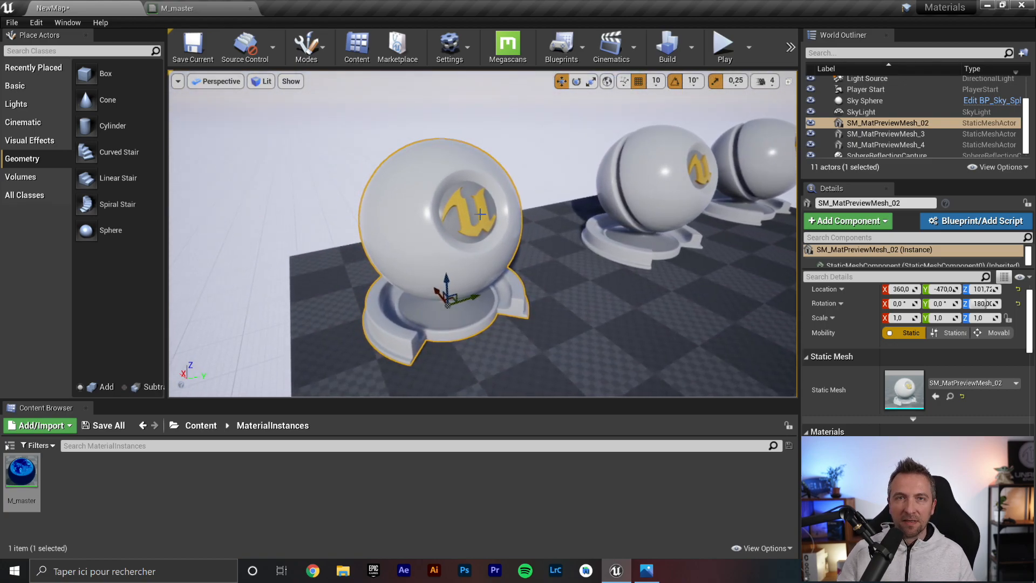
scroll(996, 431, "down", 2)
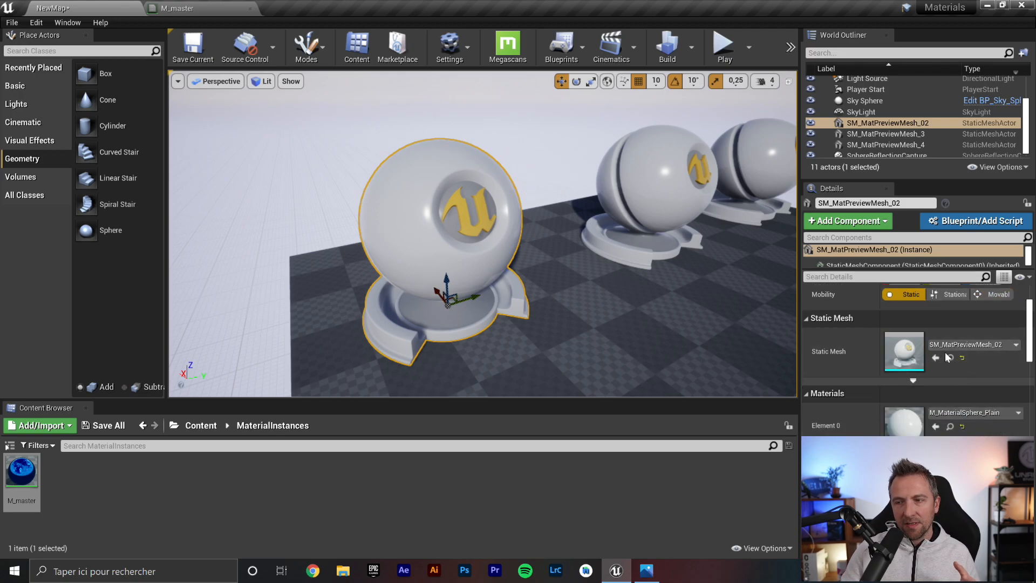
double_click(905, 348)
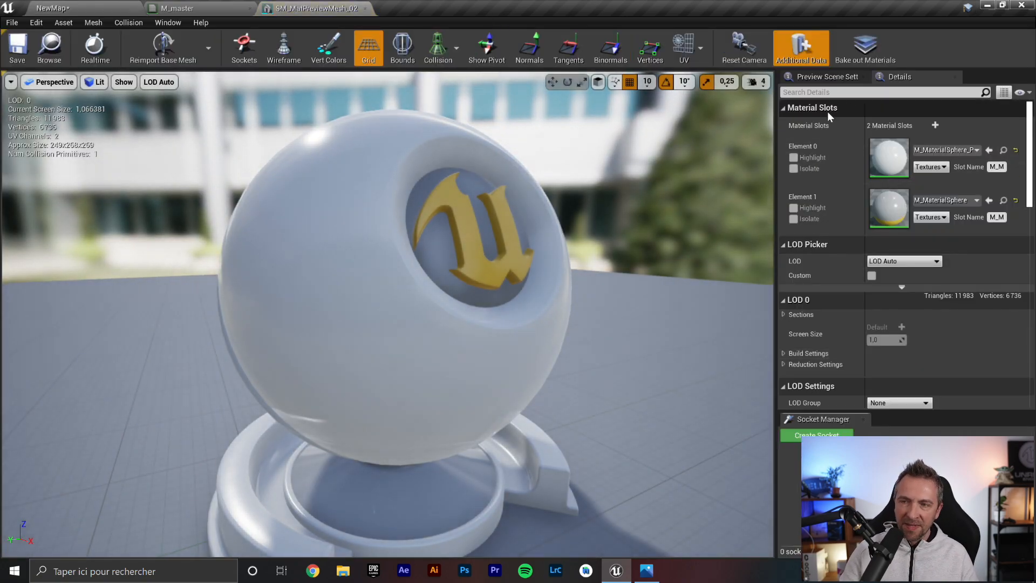
left_click(828, 77)
left_click(902, 77)
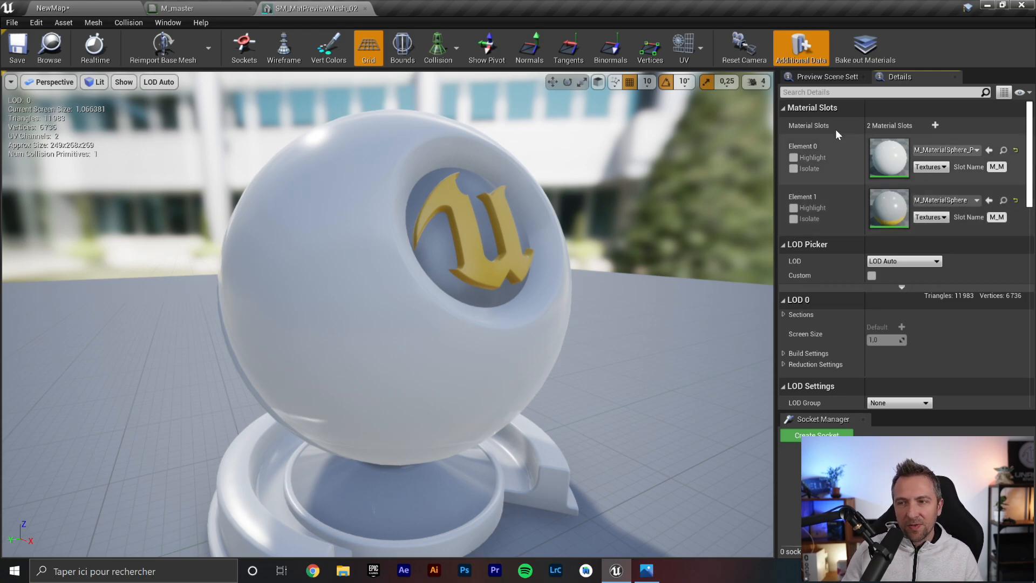
Isolate the Element 0 material slot to examine which parts of the mesh it covers, ending with isolation off.
left_click_drag(470, 277, 519, 264)
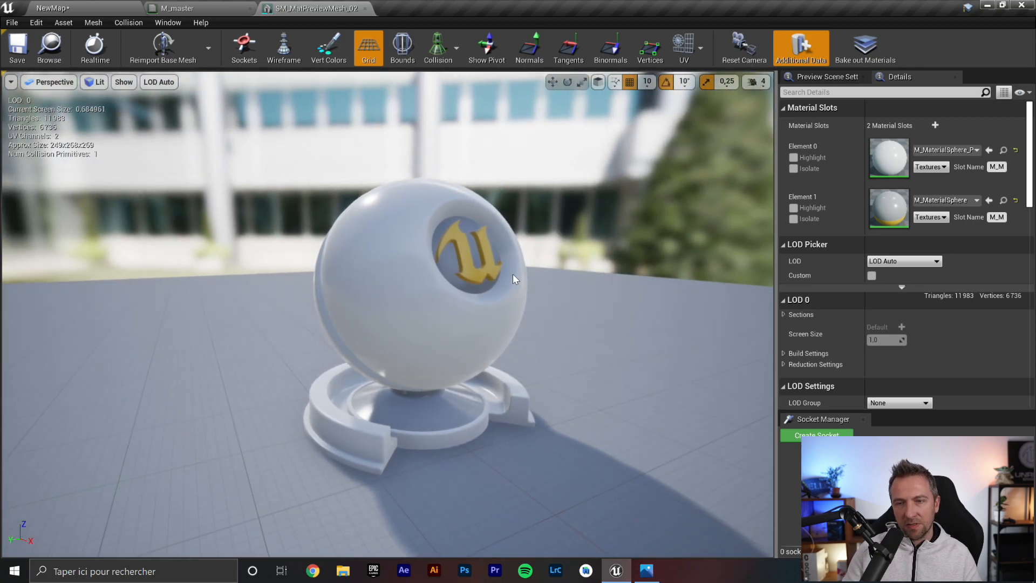
left_click(793, 168)
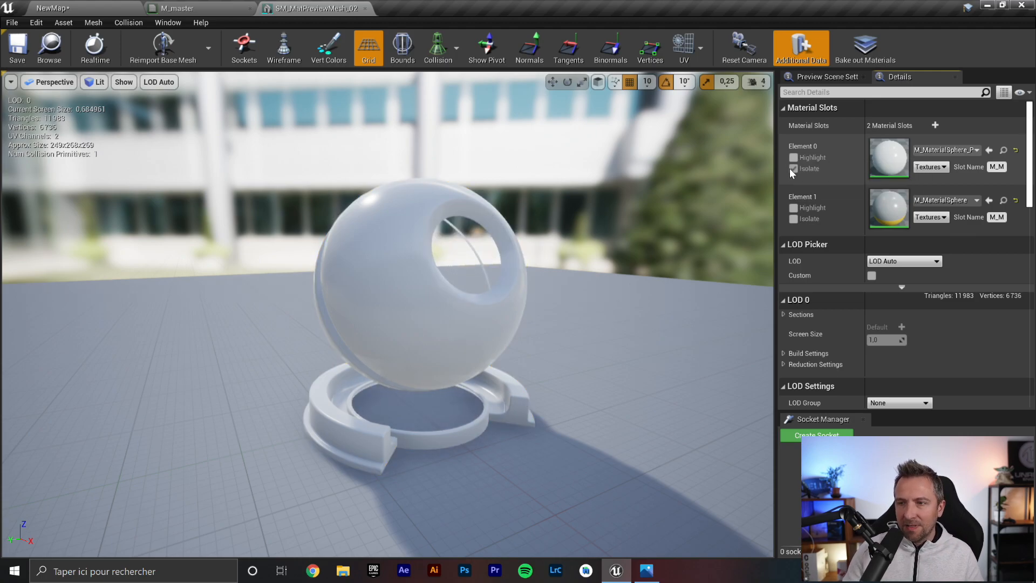
left_click(793, 168)
left_click(793, 168)
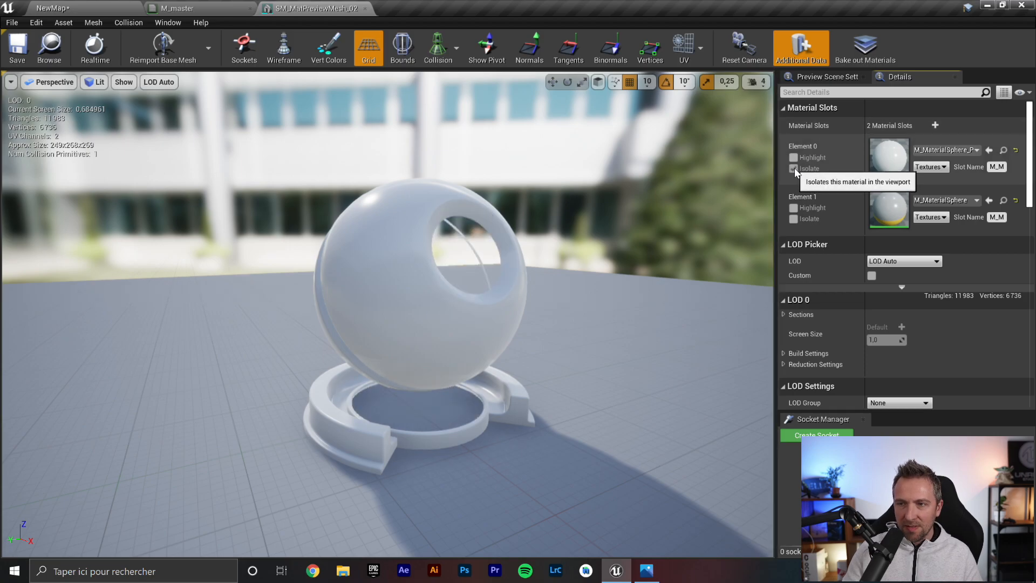
left_click_drag(548, 300, 548, 318)
right_click_drag(377, 303, 394, 324)
left_click(793, 169)
Isolate the Element 1 material slot to examine the parts it covers, and restore the full mesh display.
left_click(793, 218)
right_click_drag(529, 286, 377, 302)
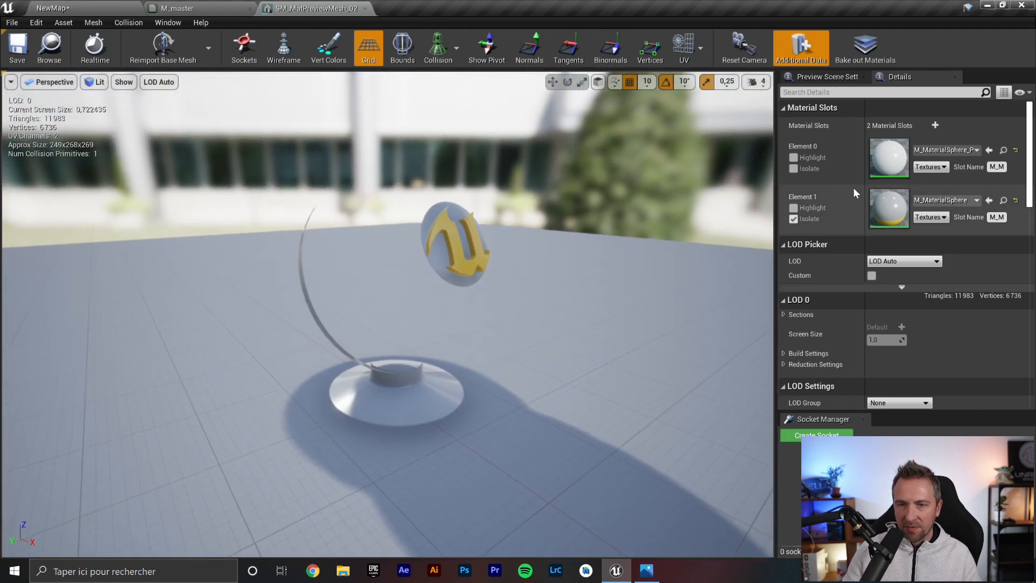
left_click(793, 219)
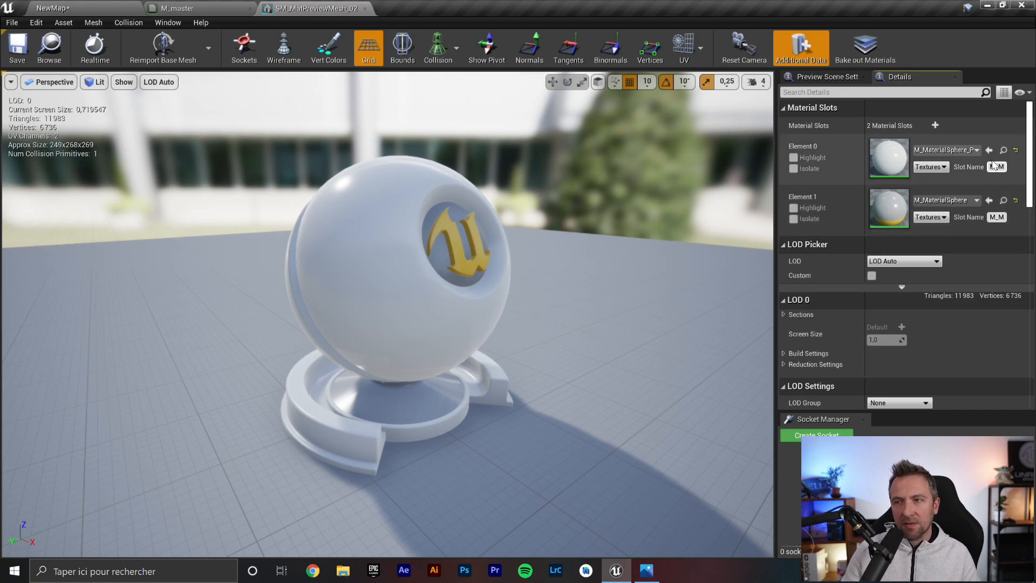
Assign M_master to the mesh's Element 0 material slot and check the preview meshes in the level.
left_click(941, 152)
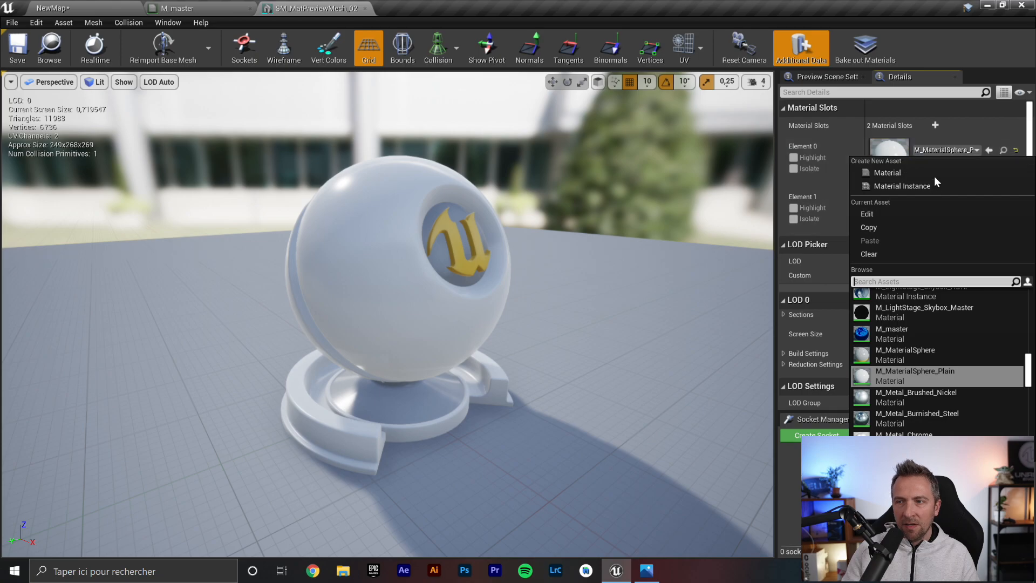
left_click(905, 334)
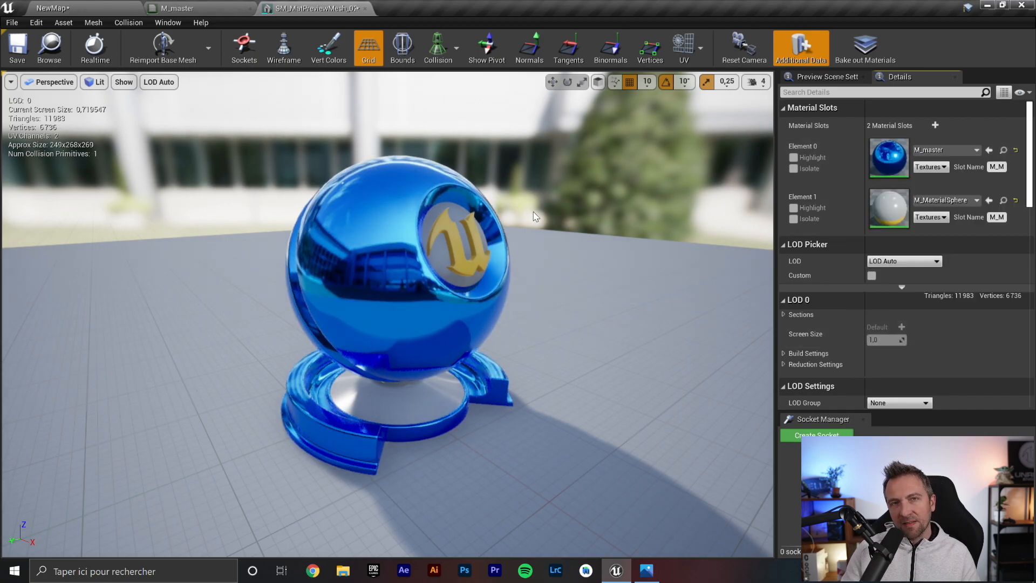
left_click(59, 8)
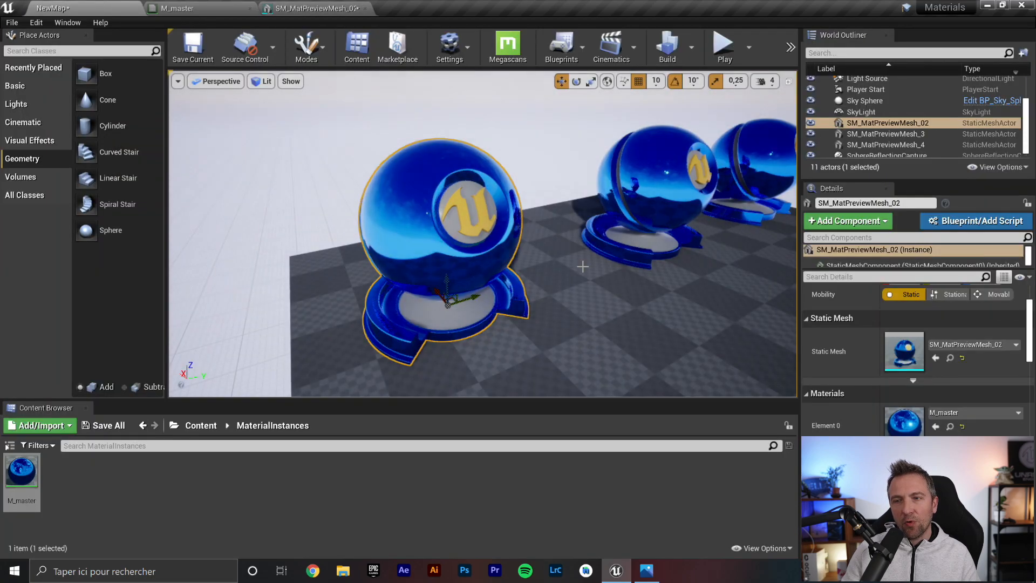
key("s")
right_click_drag(617, 274, 609, 274)
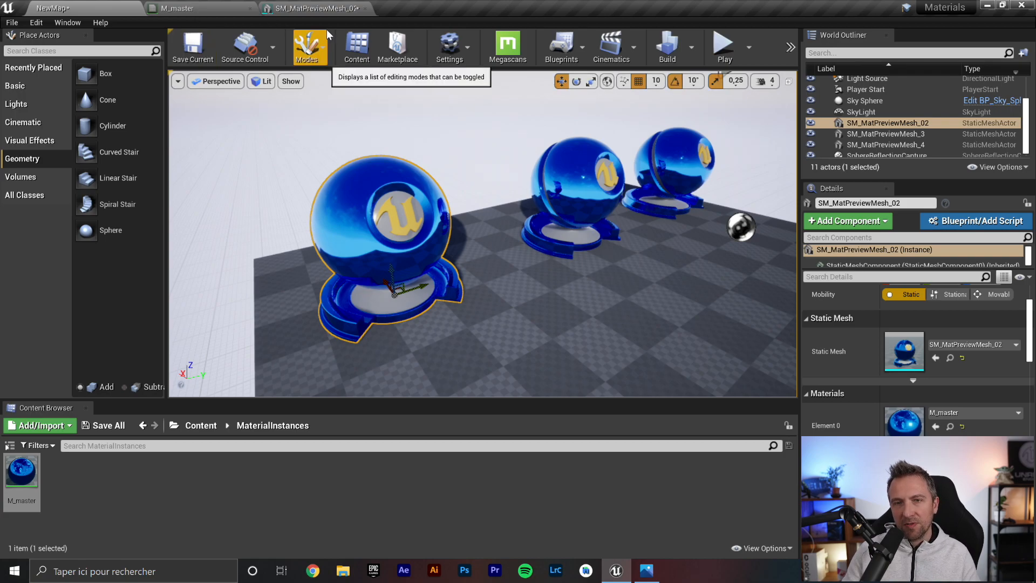
Save the SM_MatPreviewMesh_02 static mesh and return to the NewMap level.
left_click(307, 6)
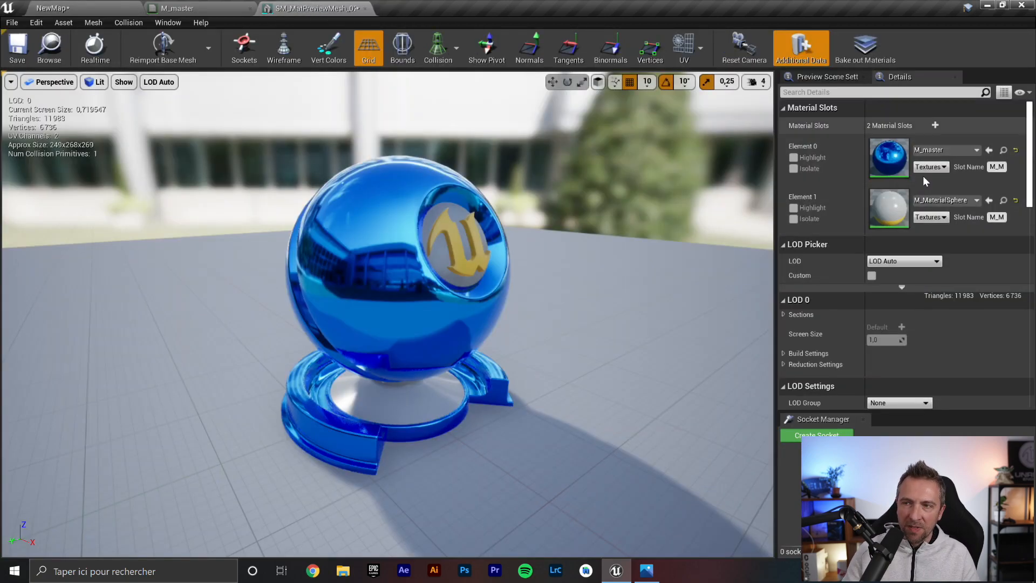
left_click(17, 46)
left_click(77, 8)
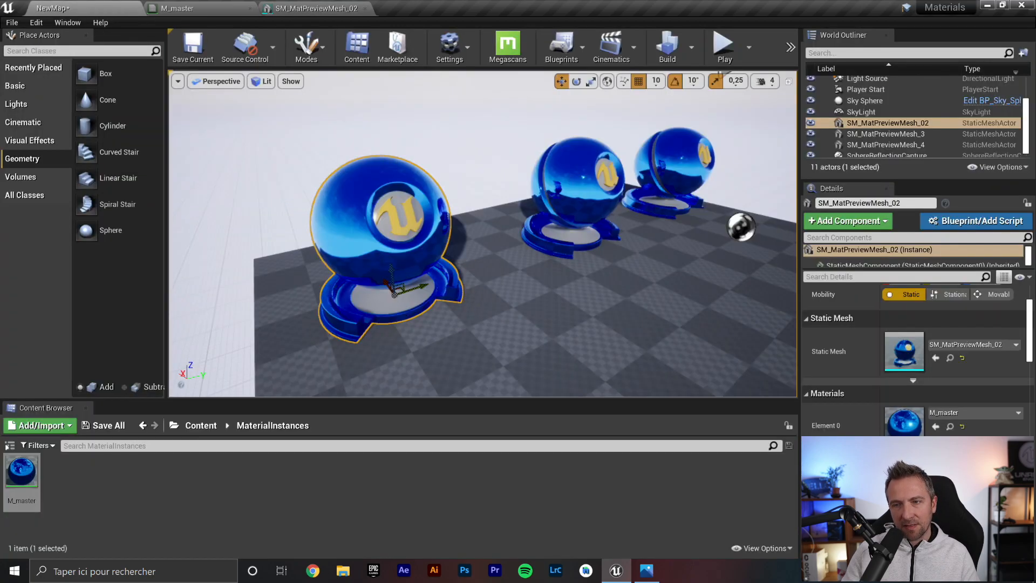
Examine the three preview meshes in the level, viewing them from several angles and selecting them in turn.
right_click_drag(351, 207, 378, 208)
key("s")
key("s")
right_click_drag(553, 255, 577, 244)
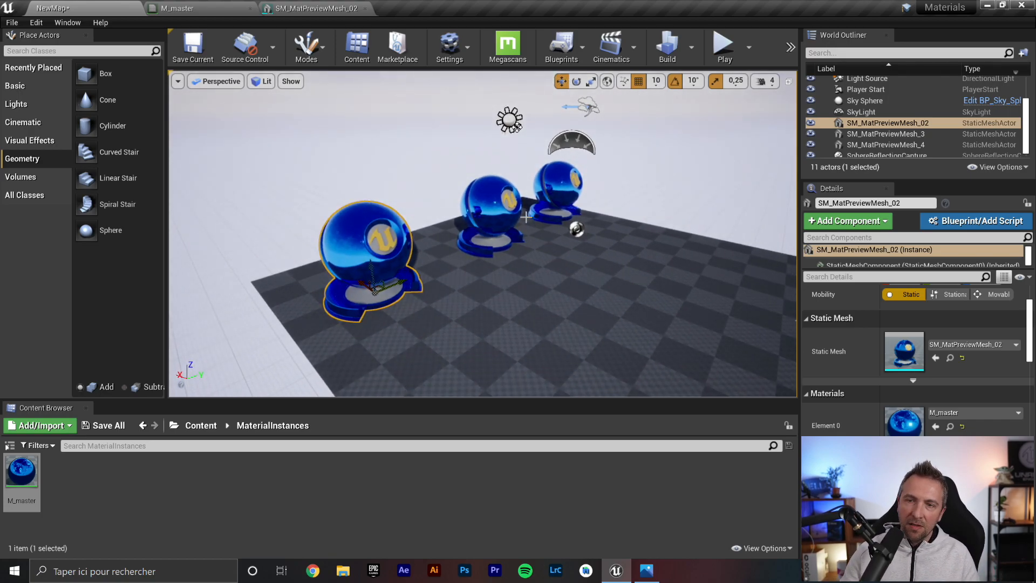
key("d")
right_click_drag(583, 307, 533, 303)
key("w")
key("d")
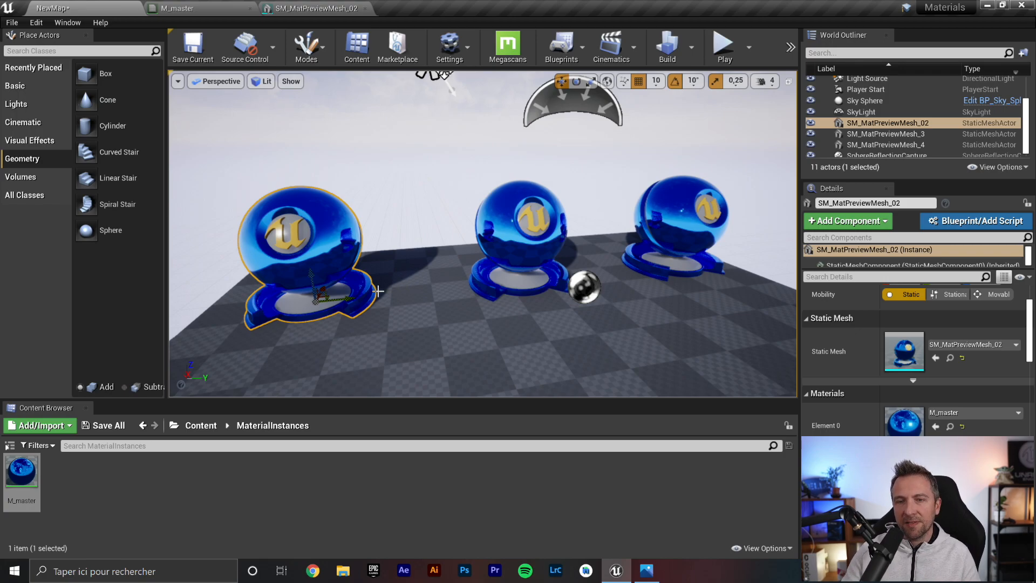
left_click(531, 227)
left_click(670, 210)
right_click_drag(604, 226, 577, 235)
key("s")
left_click(388, 215)
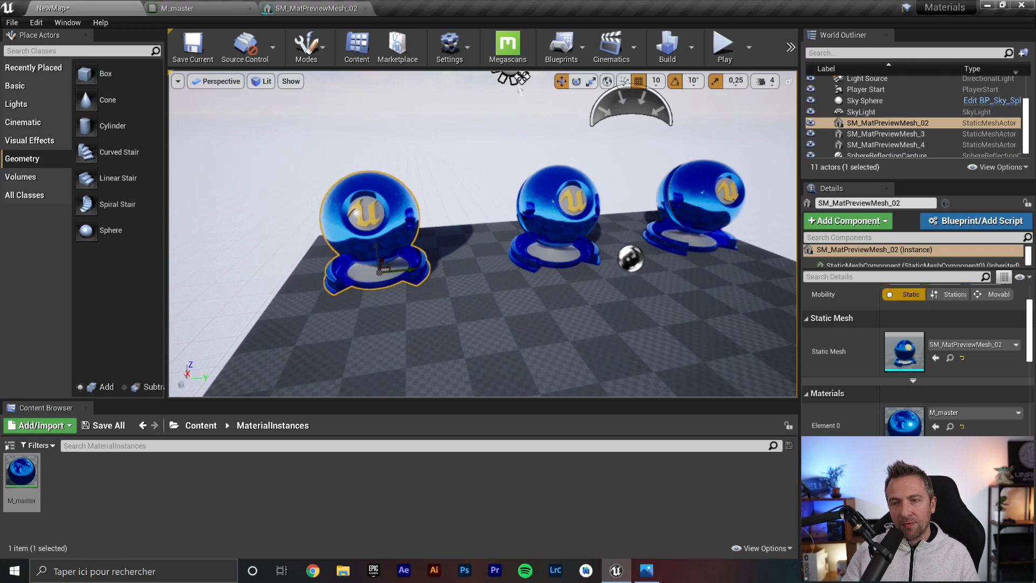
left_click(558, 215)
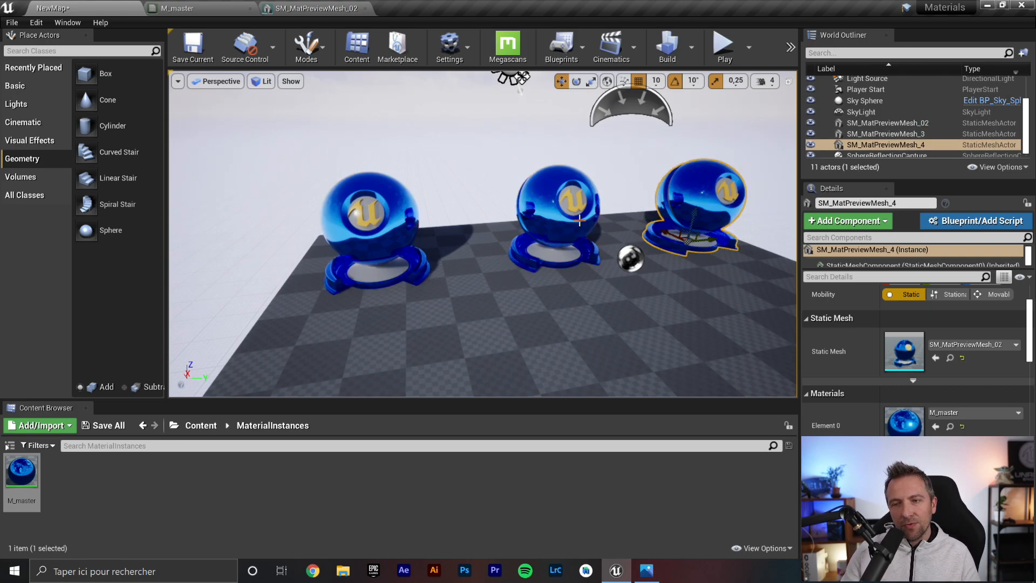
Open the M_master material, convert its blue colour constant to a parameter, and move that node clear of the Metallic and Roughness constants.
left_click(22, 472)
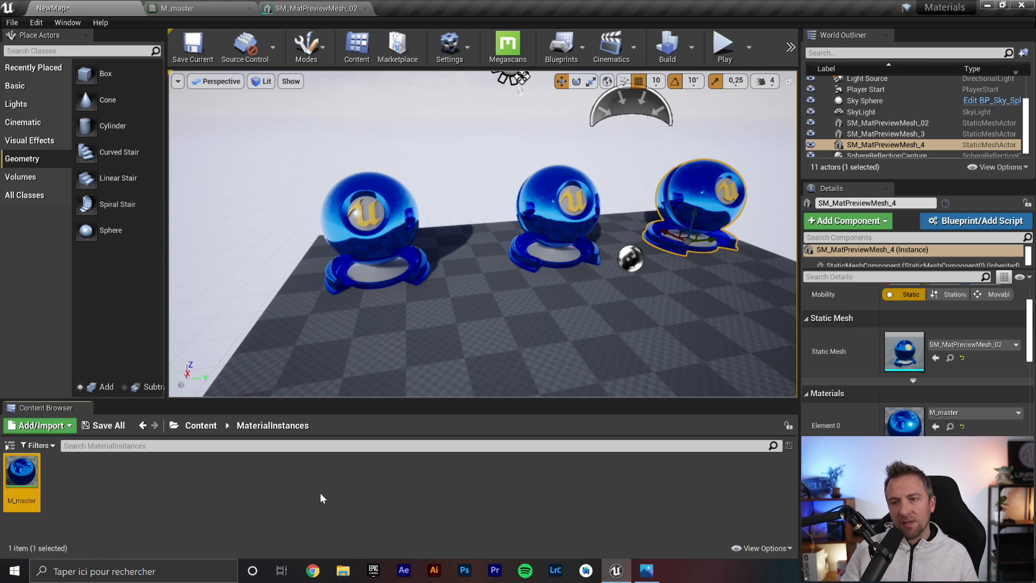
left_click(194, 6)
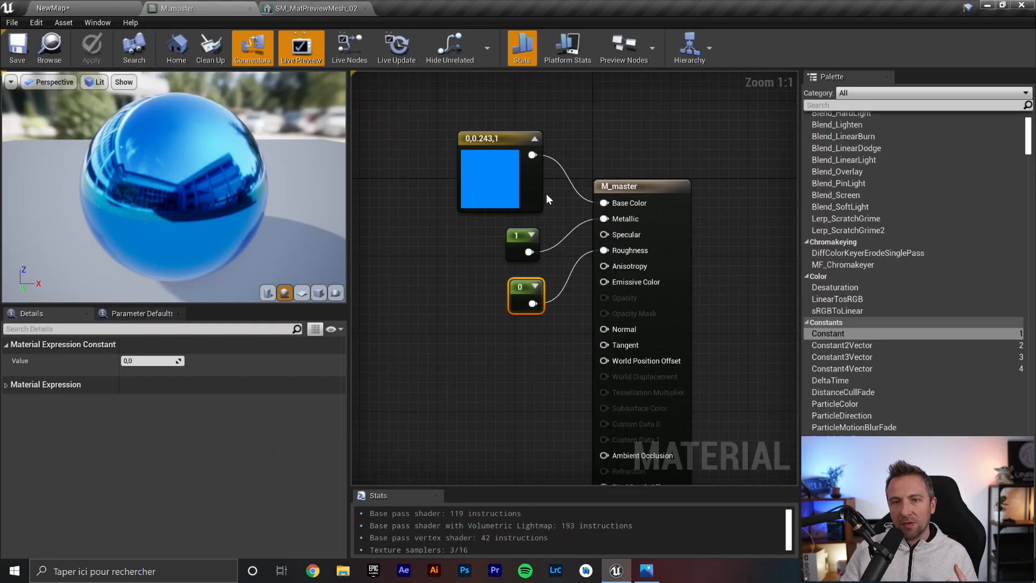
left_click(489, 142)
left_click_drag(488, 142, 478, 143)
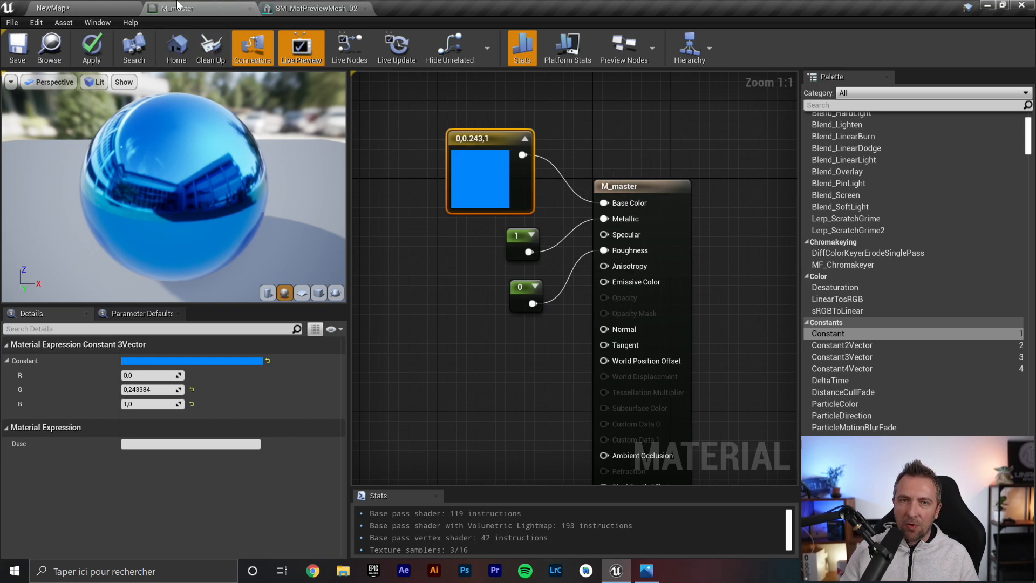
left_click(90, 7)
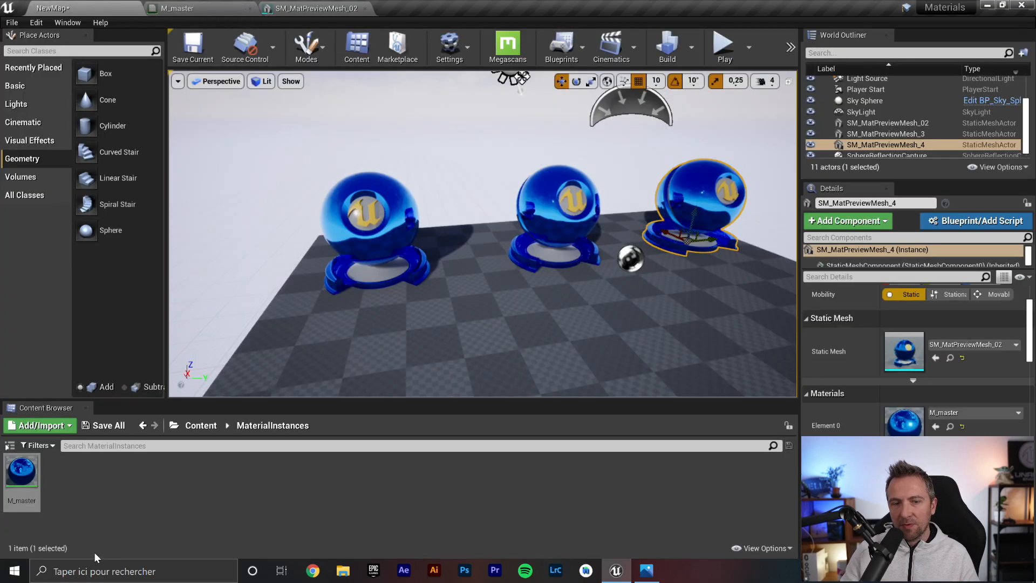
double_click(21, 470)
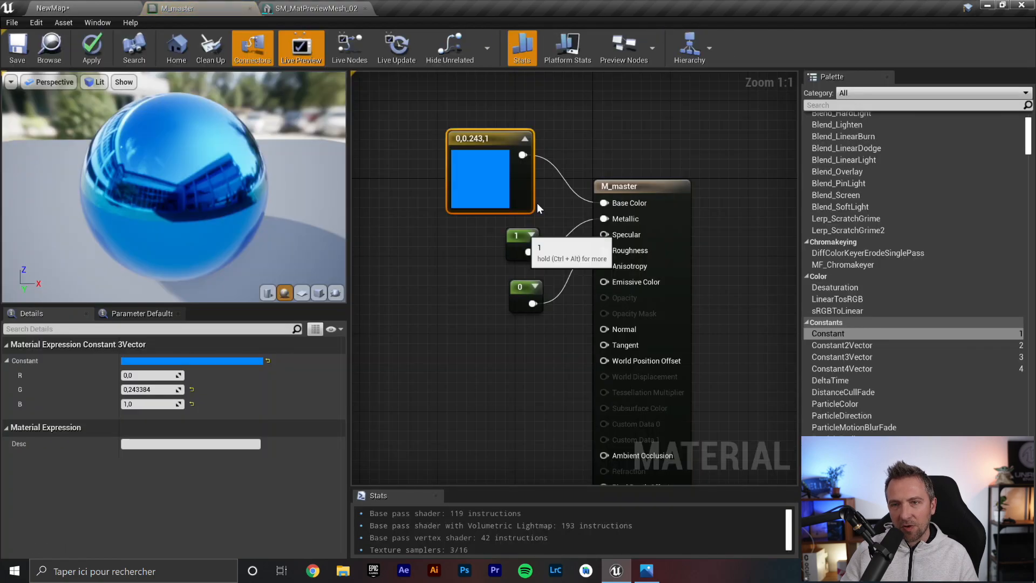
right_click(482, 135)
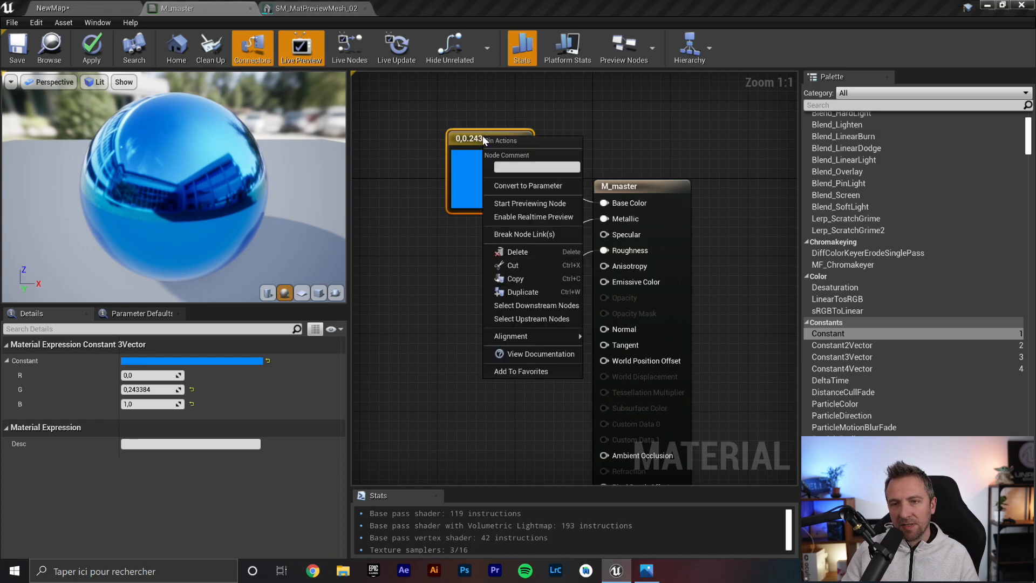
left_click(523, 184)
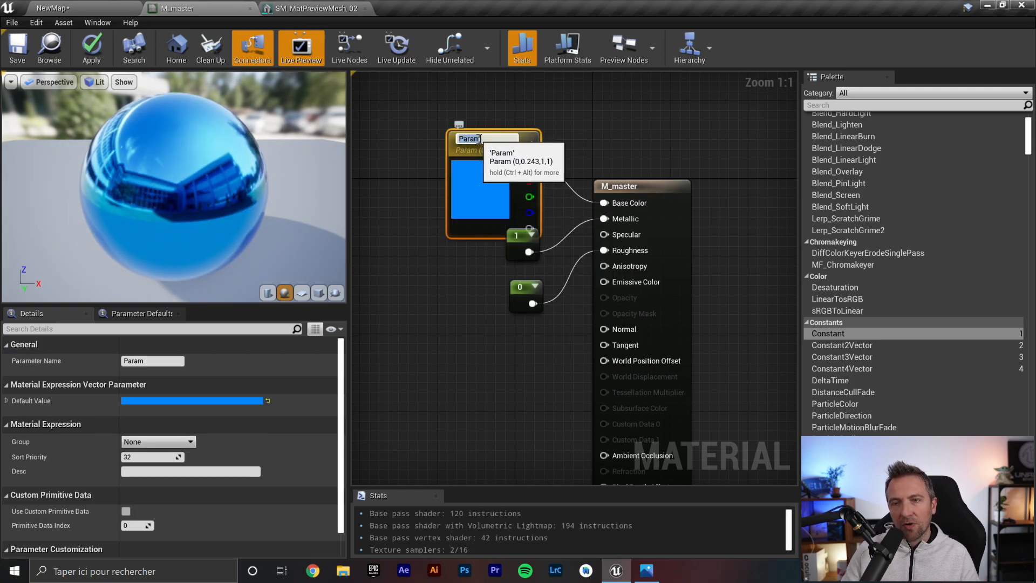
left_click_drag(525, 137, 526, 117)
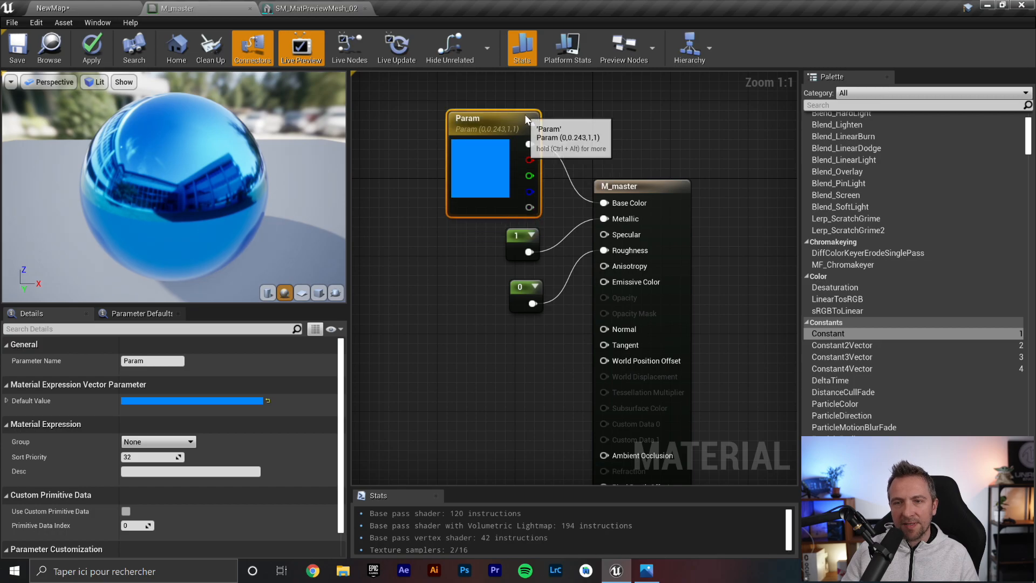
Rename the base colour parameter as couleur and save the material.
double_click(488, 119)
key("Return")
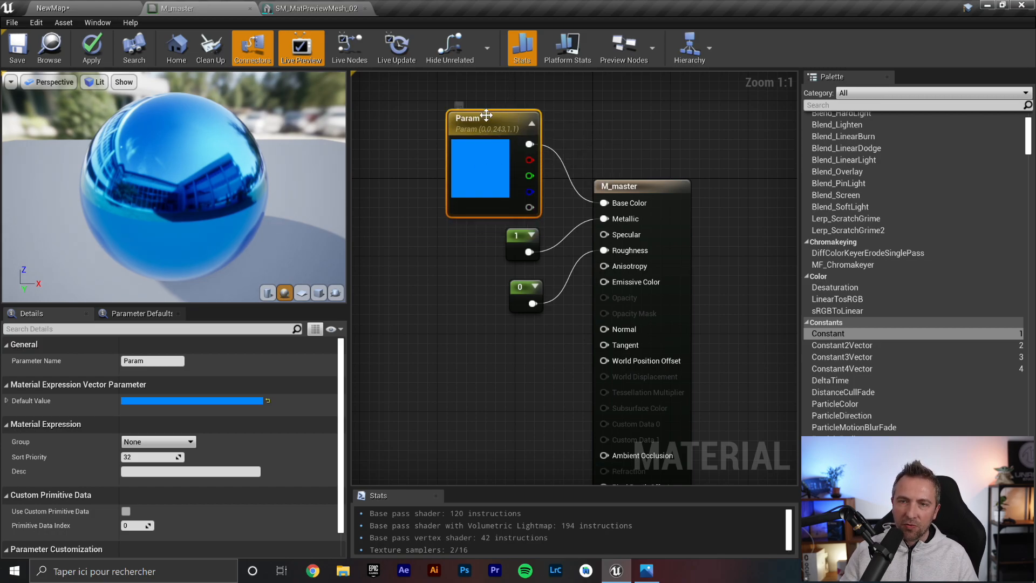
double_click(475, 118)
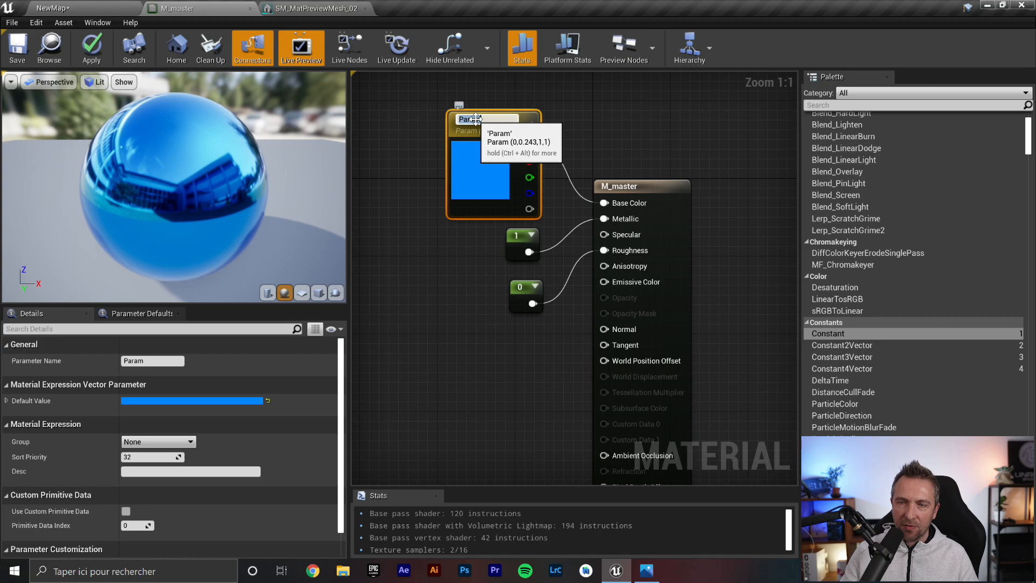
key("Return")
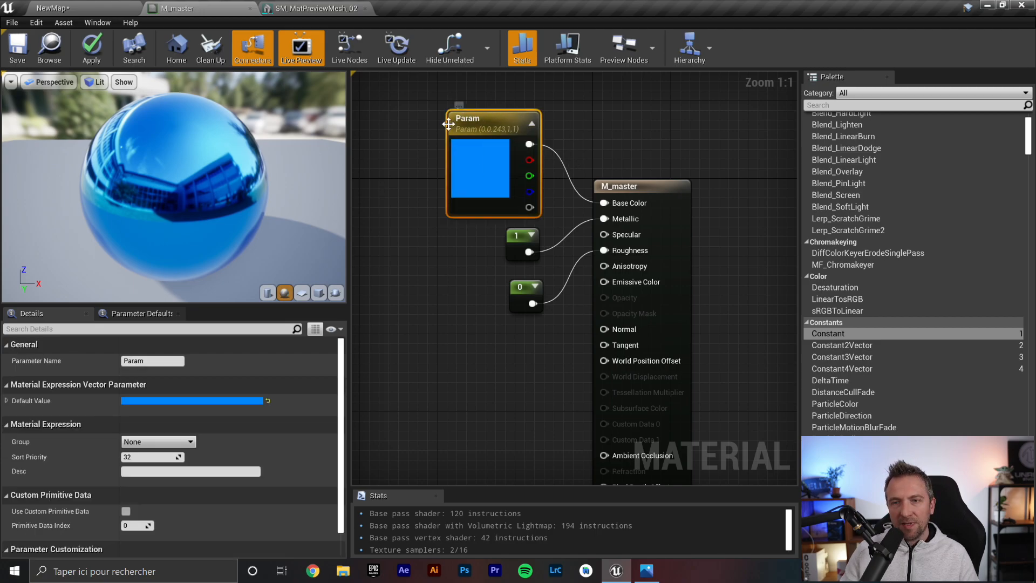
left_click_drag(166, 361, 41, 357)
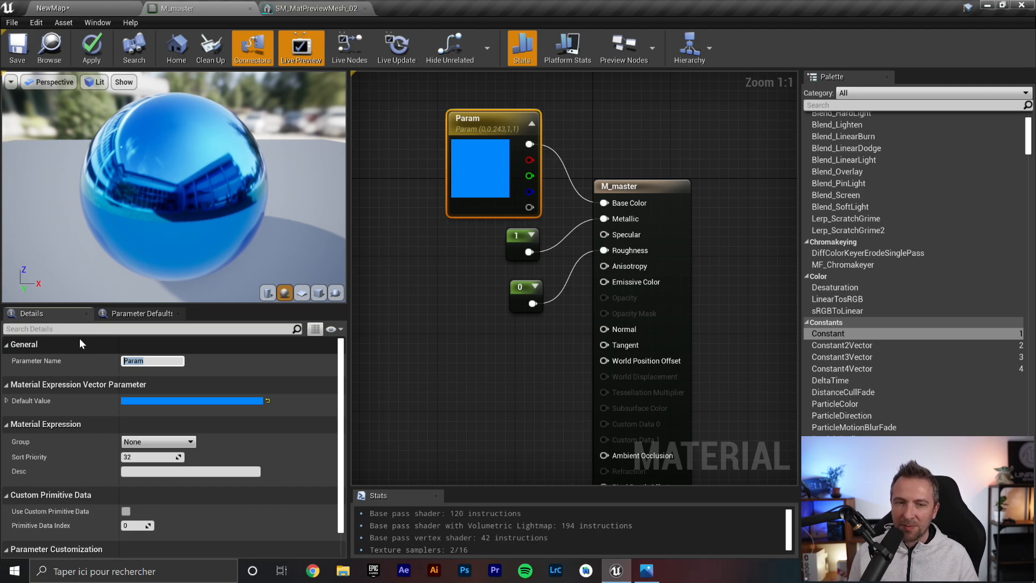
type("couleur")
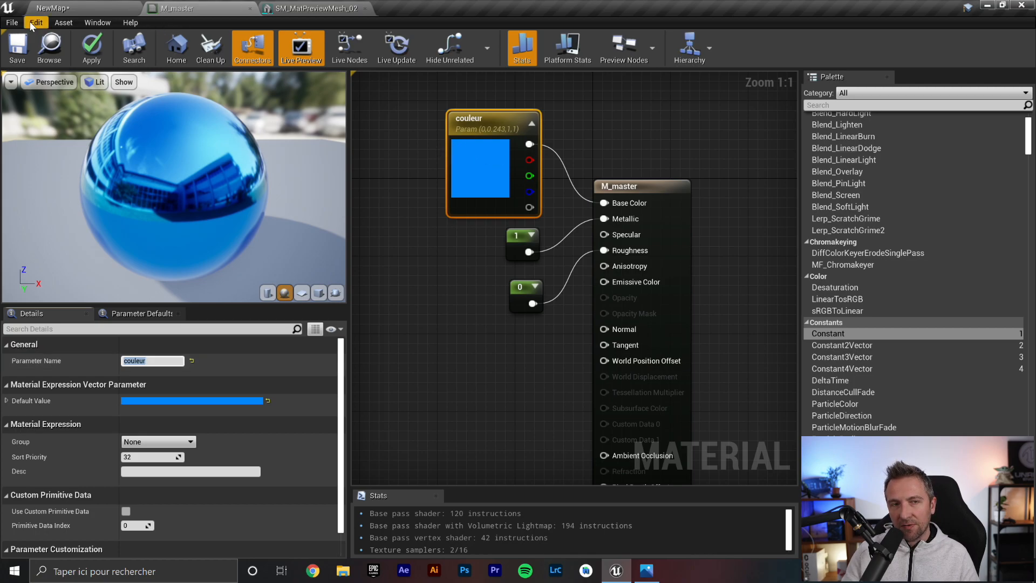
left_click(17, 50)
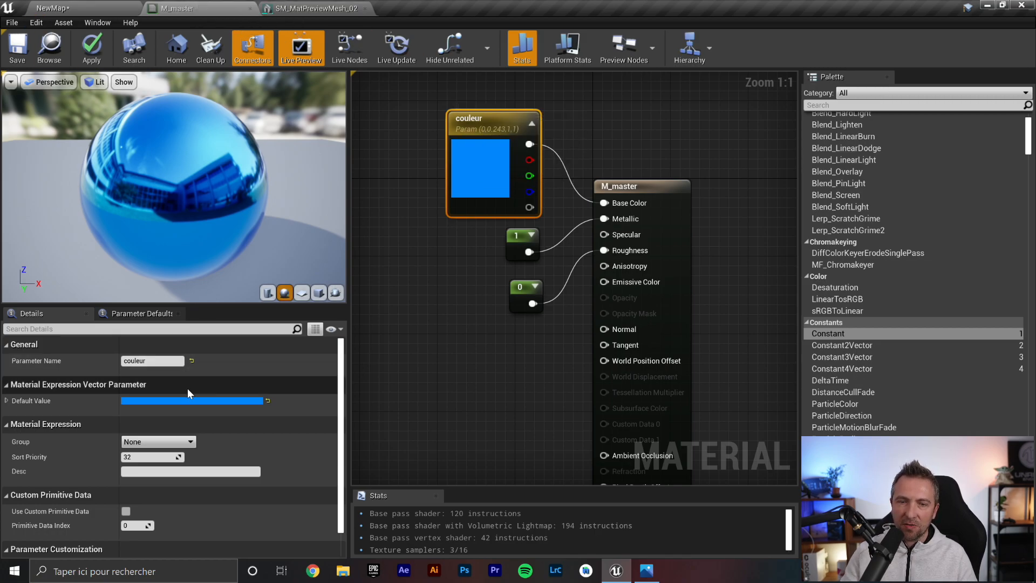
Set the couleur parameter's default value to orange, hex sRGB FF5000FF.
left_click(231, 402)
left_click_drag(323, 290, 405, 348)
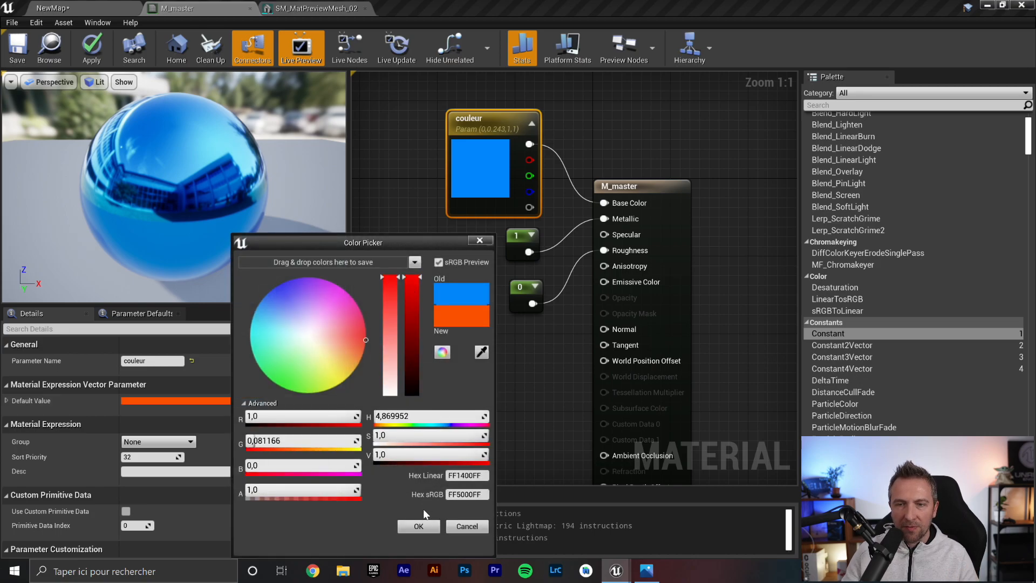
left_click(418, 525)
left_click(435, 309)
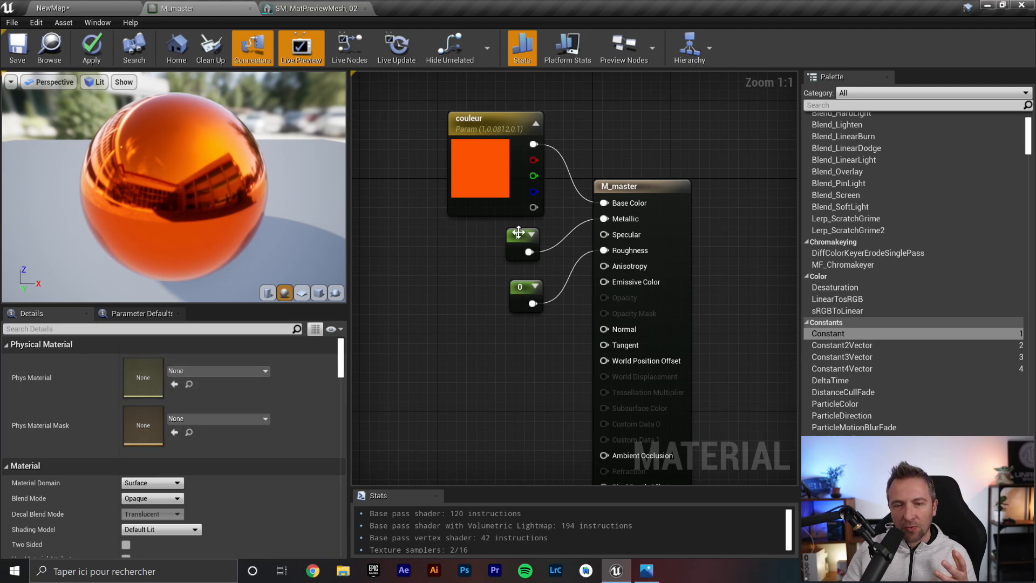
Set the couleur parameter's default colour to a deep blue (0, 0.102, 1) and save M_master.
double_click(501, 173)
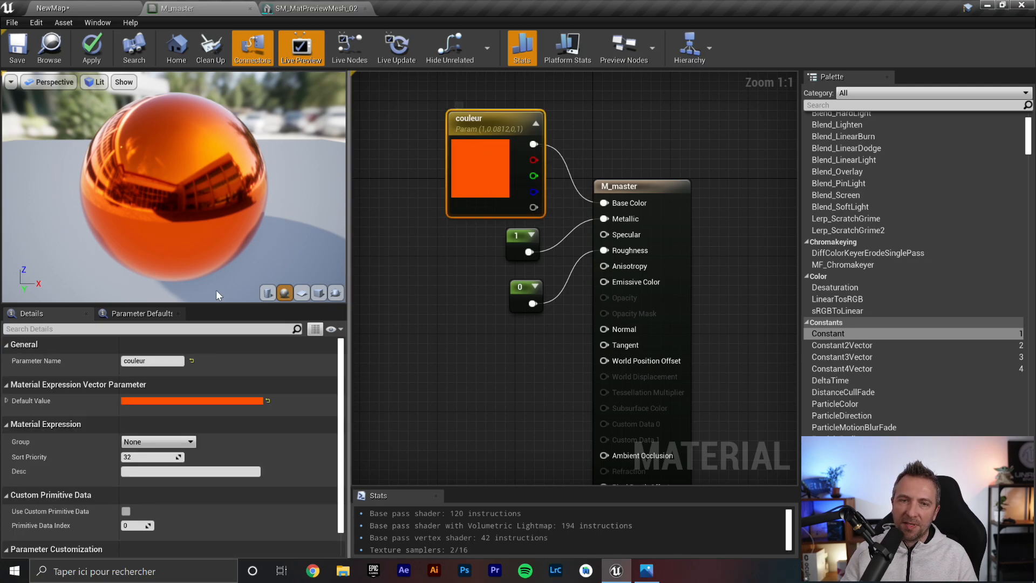
left_click_drag(268, 346, 231, 287)
left_click(374, 526)
left_click(18, 54)
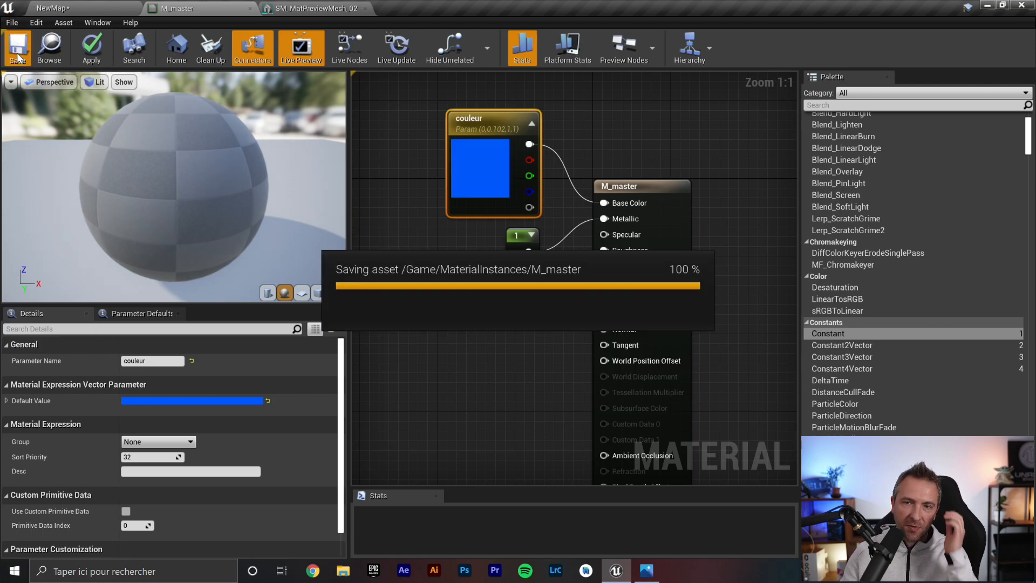
Return to the NewMap level and create a material instance of M_master named MI_rouge.
left_click(91, 2)
right_click_drag(467, 284, 438, 293)
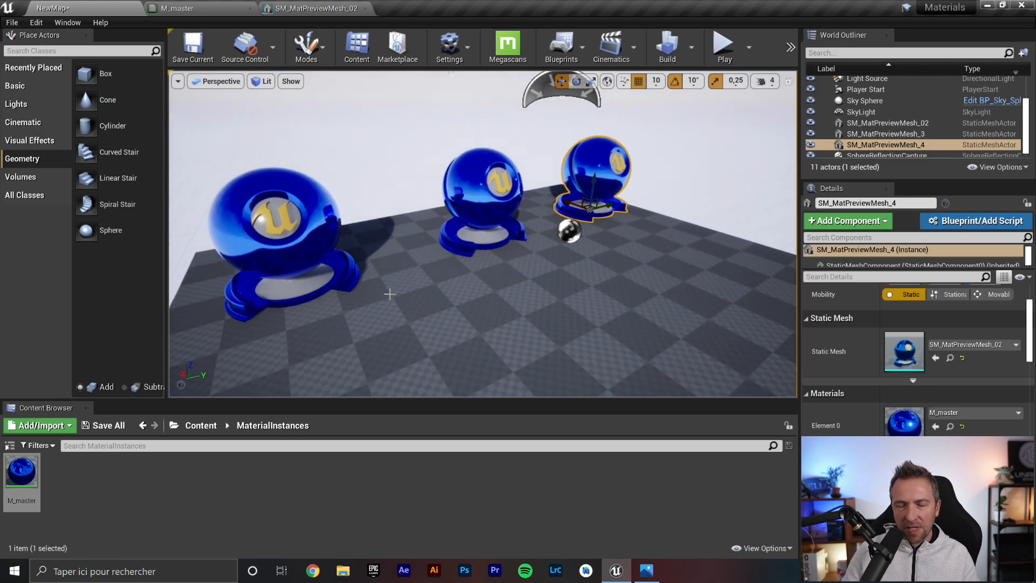
right_click(21, 465)
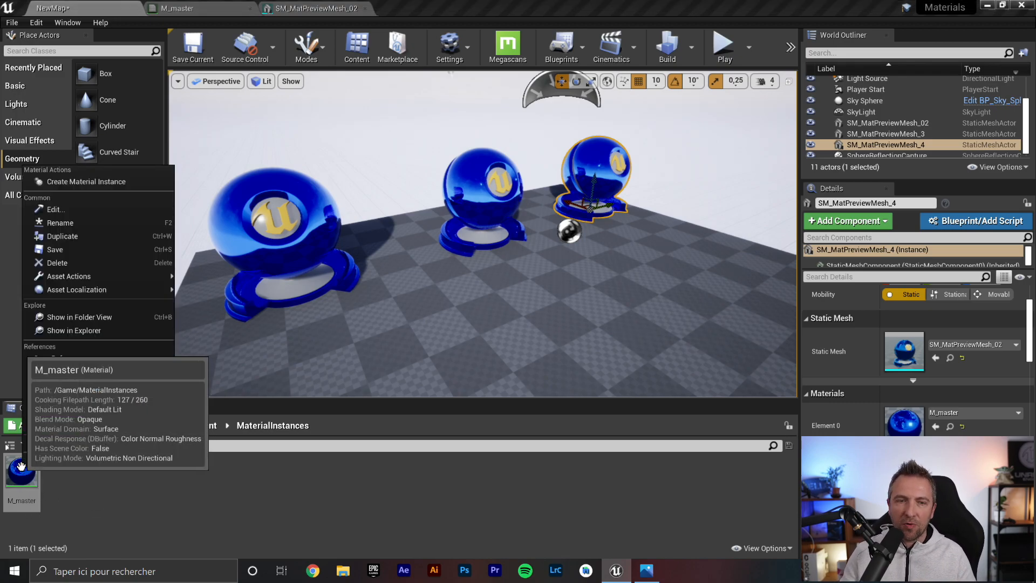
left_click(95, 183)
type("MI_")
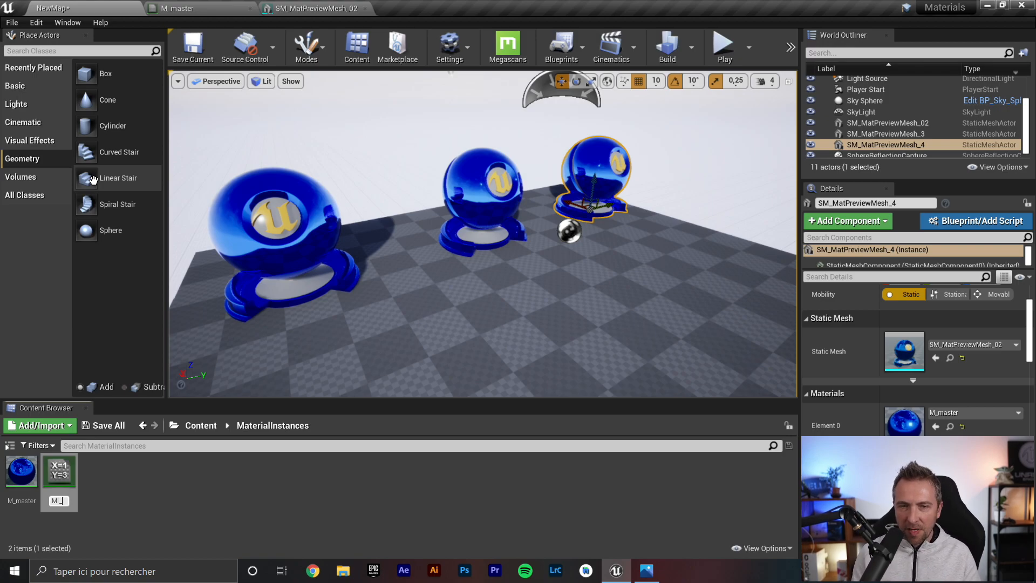
type("rouge")
key("Return")
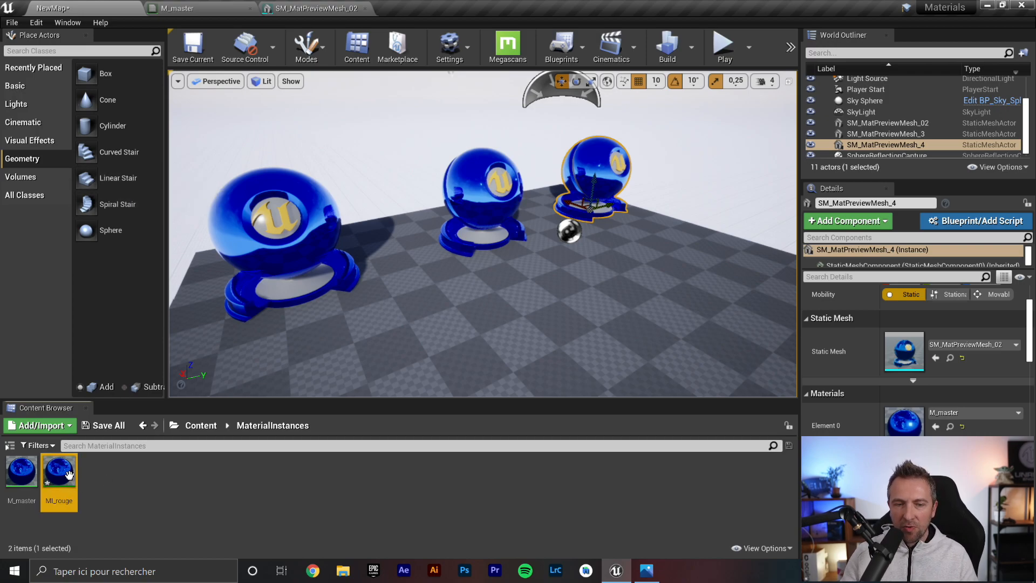
Enlarge the asset thumbnails in the MaterialInstances folder.
left_click(105, 472)
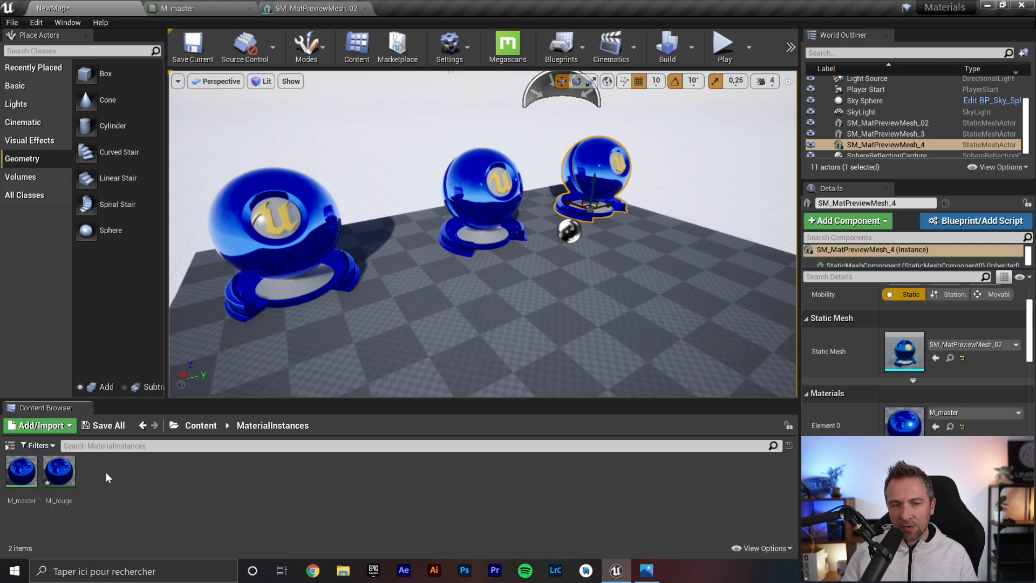
left_click(65, 471)
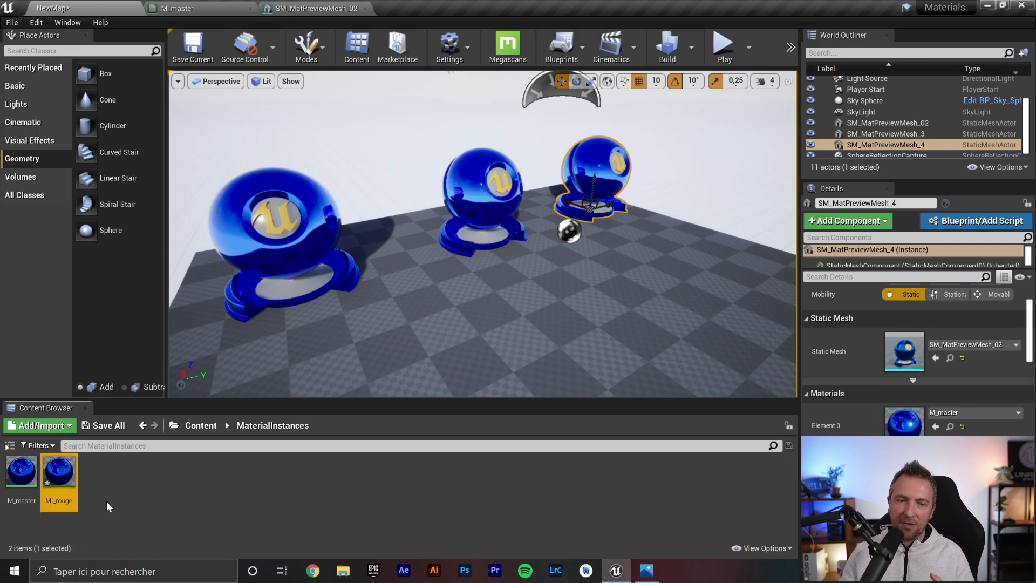
scroll(115, 493, "up", 3, "ctrl")
left_click(247, 493)
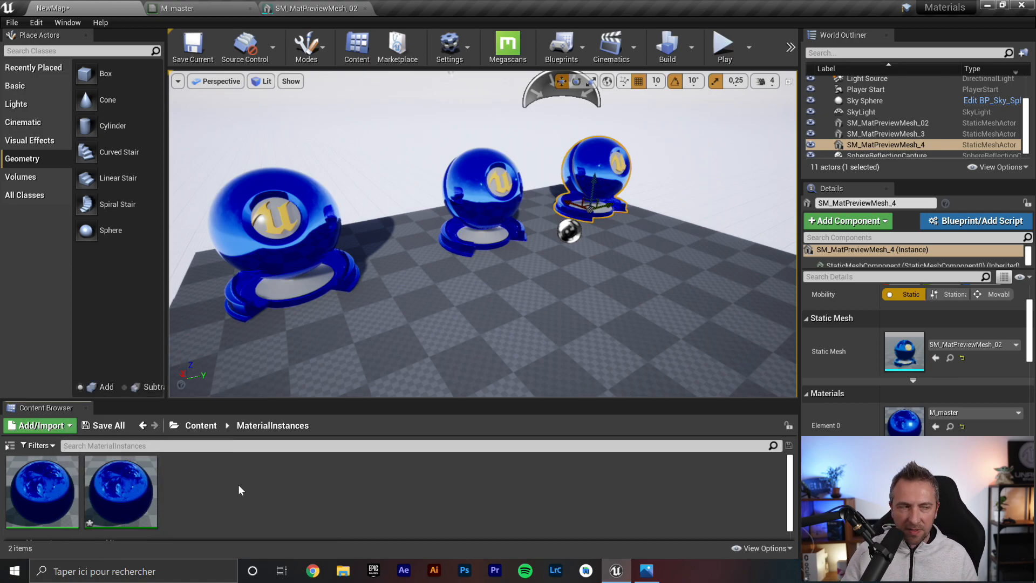
scroll(239, 484, "down", 1, "ctrl")
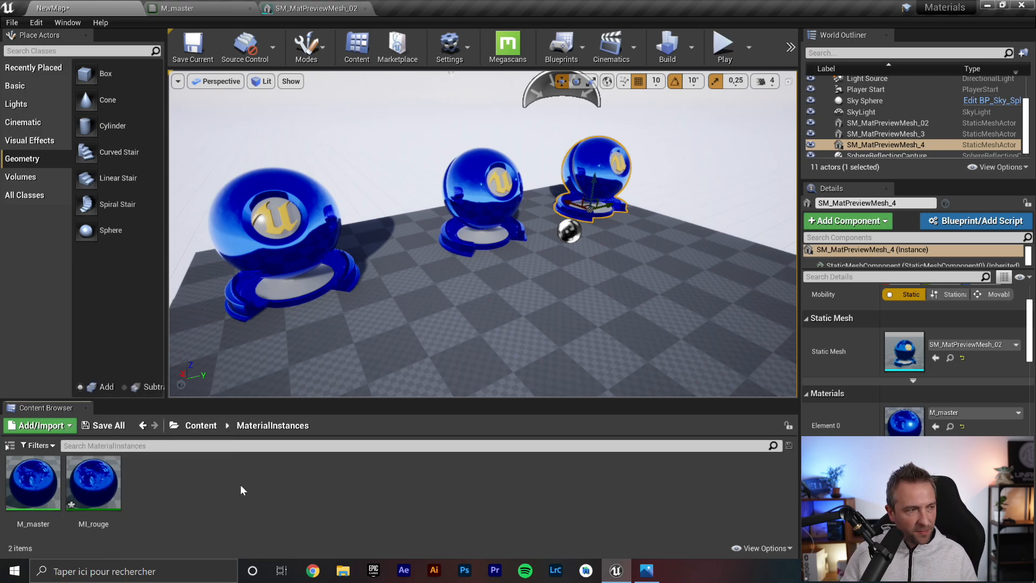
Duplicate the MI_rouge material instance and name the copy MI_vert.
left_click(93, 482)
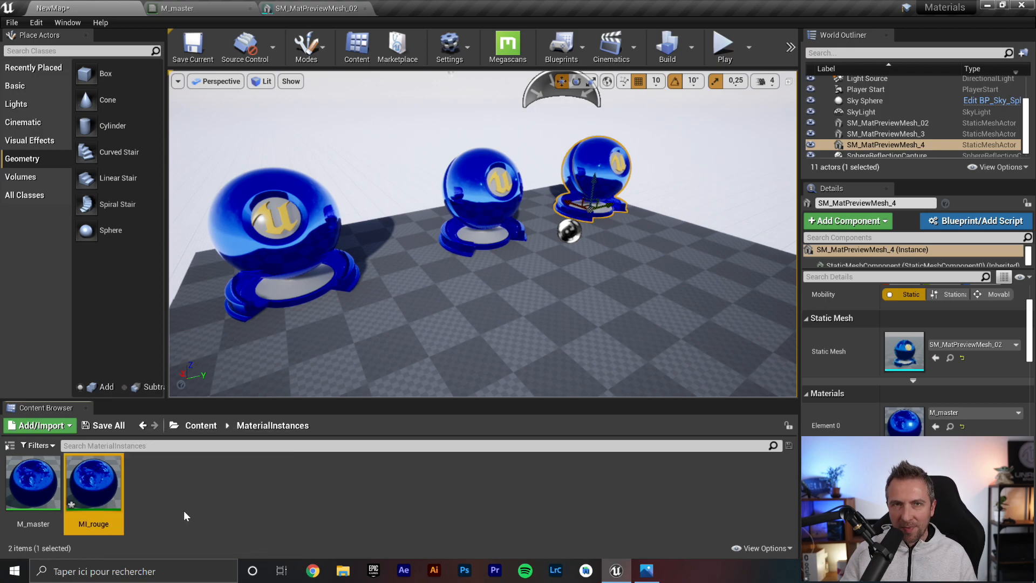
key("ctrl+w")
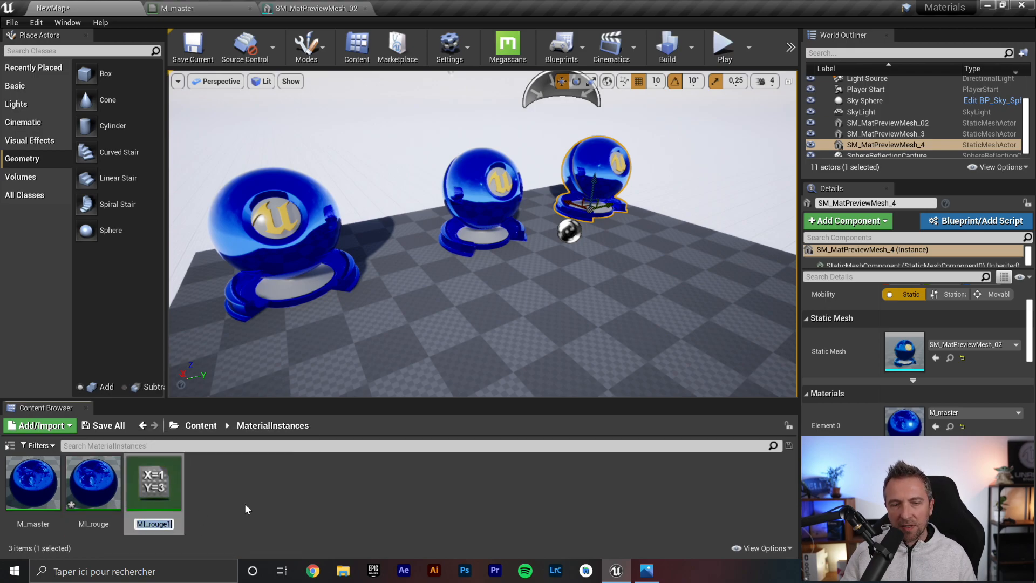
type("MI_")
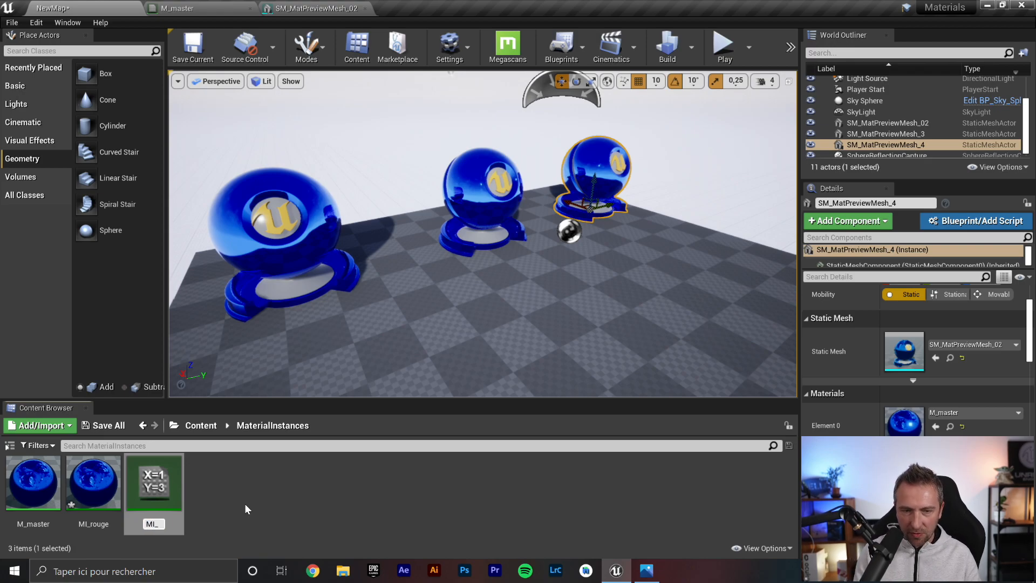
type("vert")
key("Return")
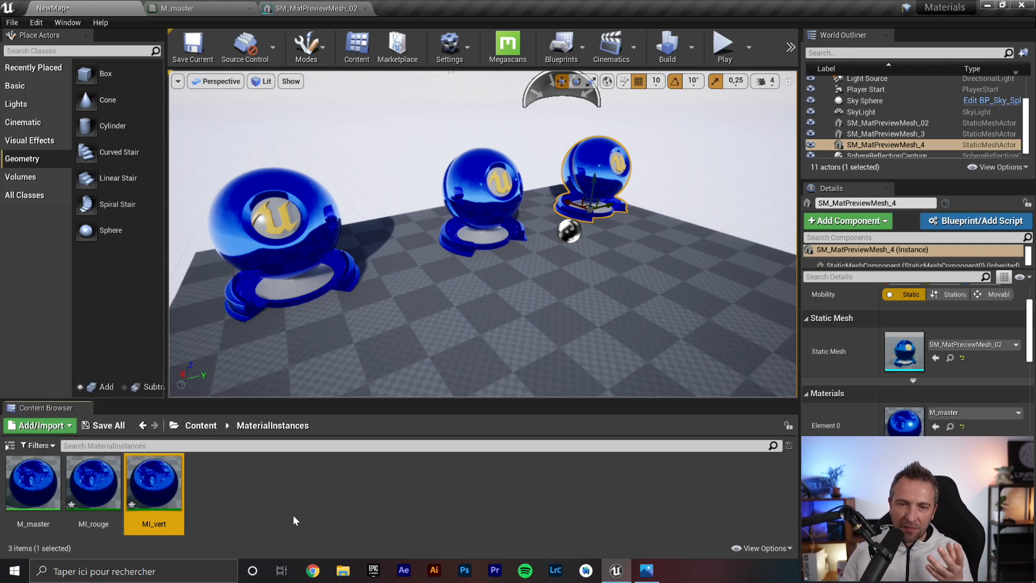
Open the MI_rouge material instance and compare its couleur parameter with the colour node in M_master.
left_click(104, 471)
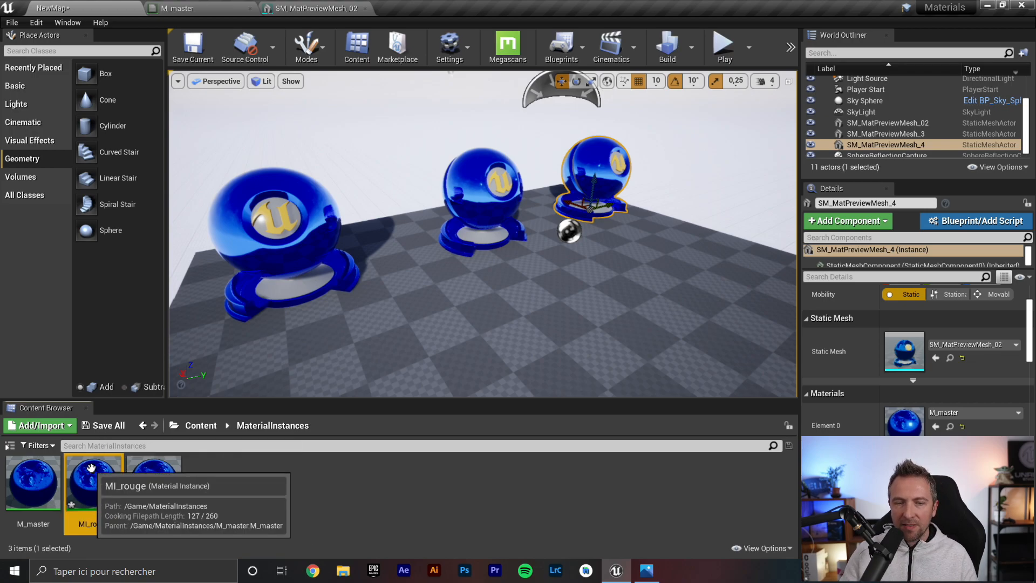
double_click(91, 467)
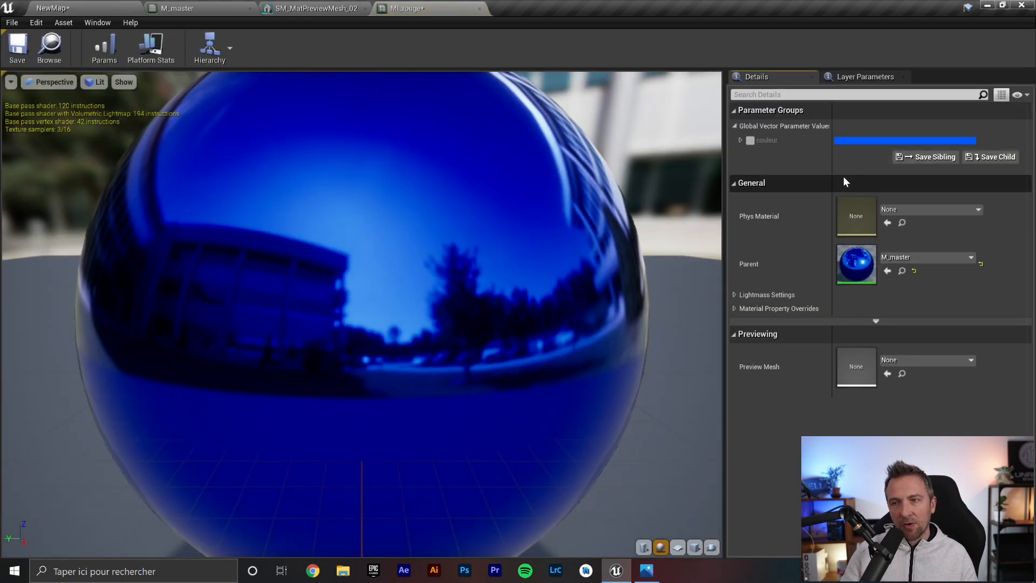
scroll(464, 232, "down", 5)
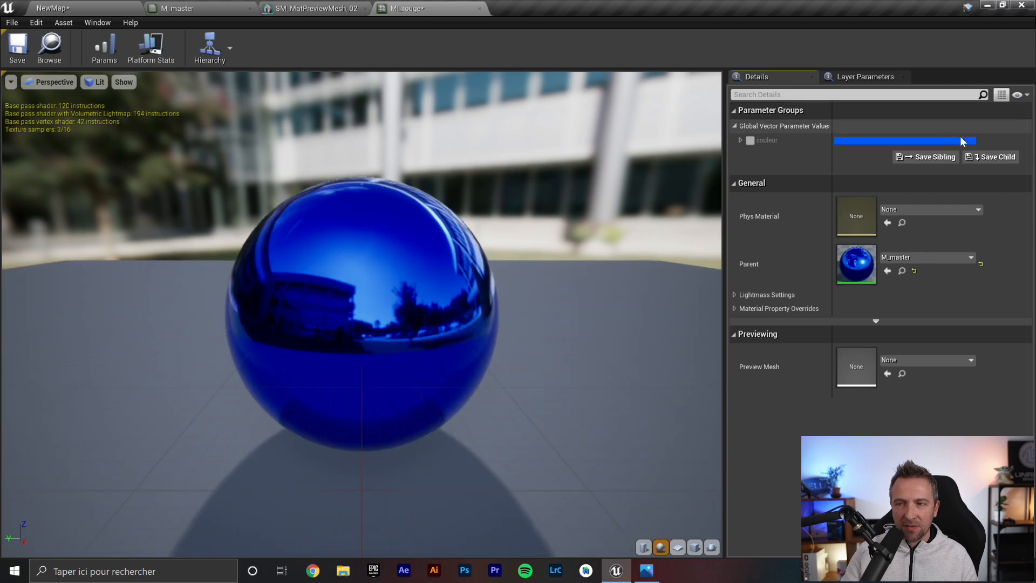
left_click(219, 7)
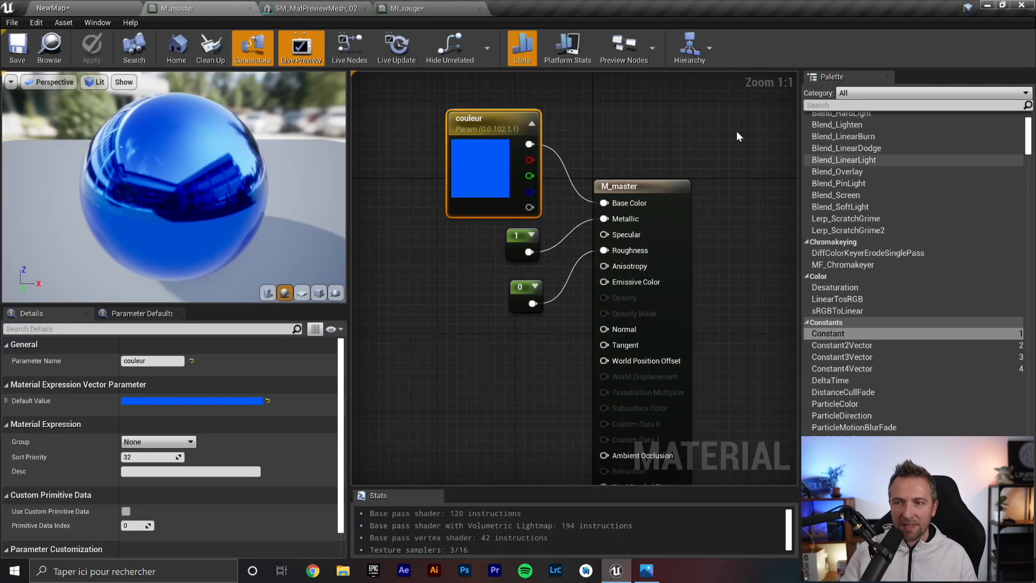
left_click(426, 8)
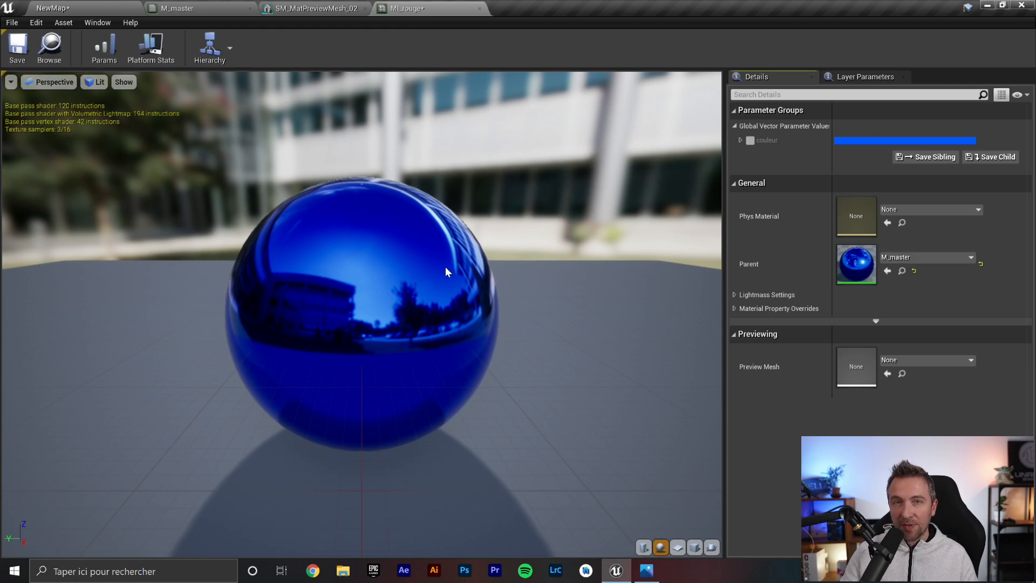
Override the couleur parameter of the MI_rouge material instance with a bright red, sRGB hex FF0025FF.
left_click_drag(475, 322, 378, 356)
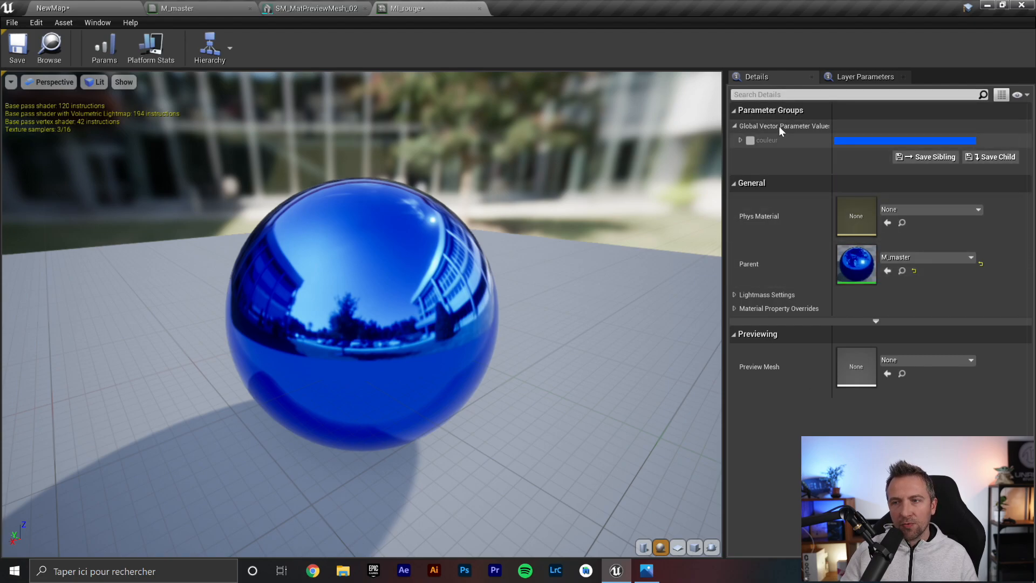
left_click(734, 126)
left_click(734, 125)
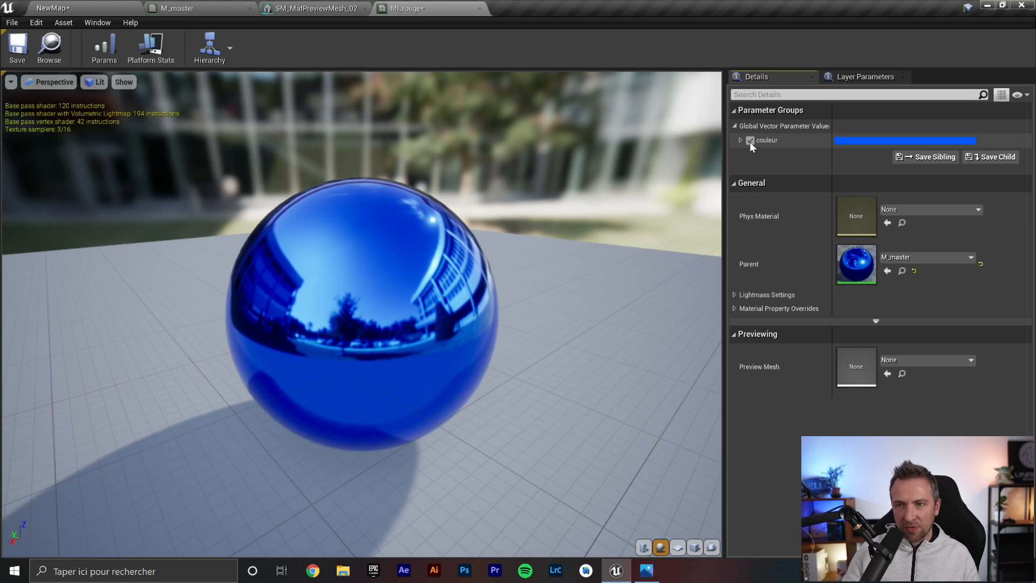
left_click(861, 141)
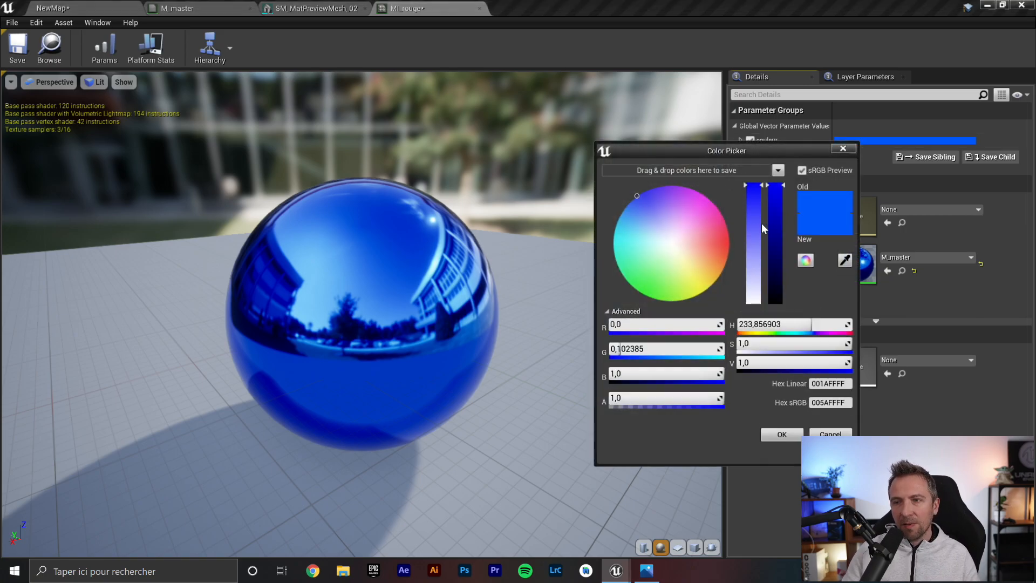
left_click_drag(709, 232, 785, 240)
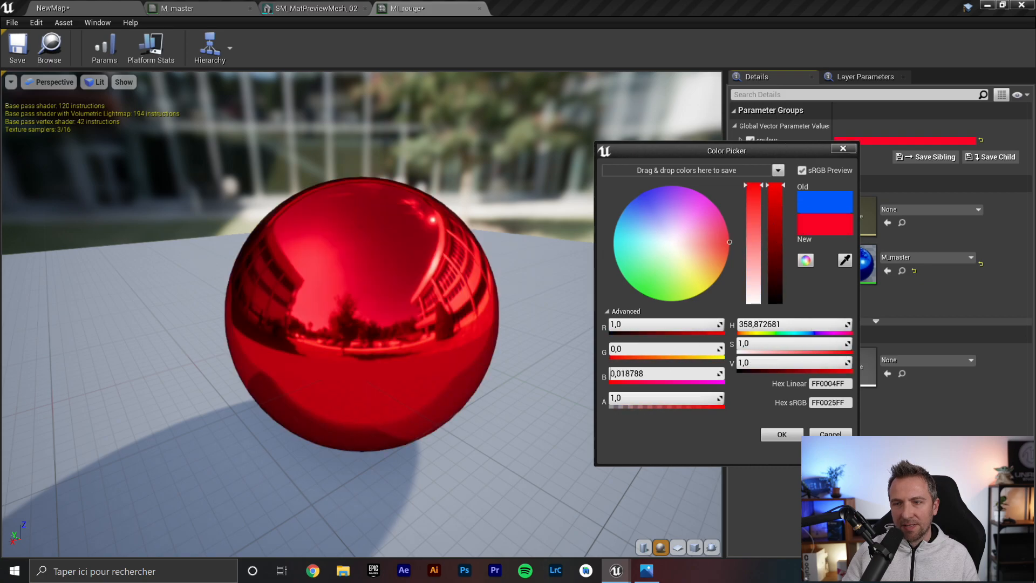
left_click(785, 435)
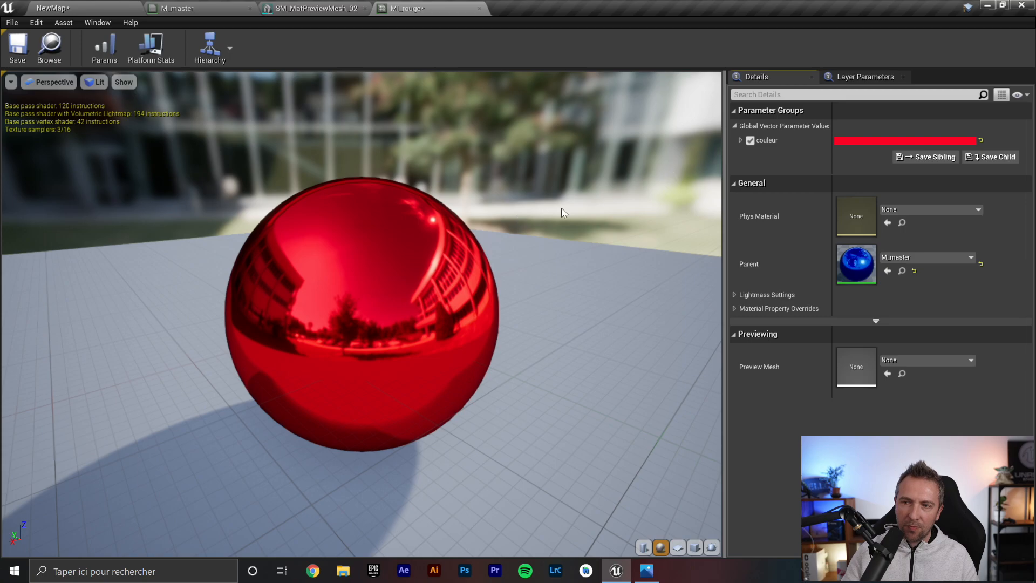
Save and close the MI_rouge material instance and return to the NewMap level.
left_click(9, 53)
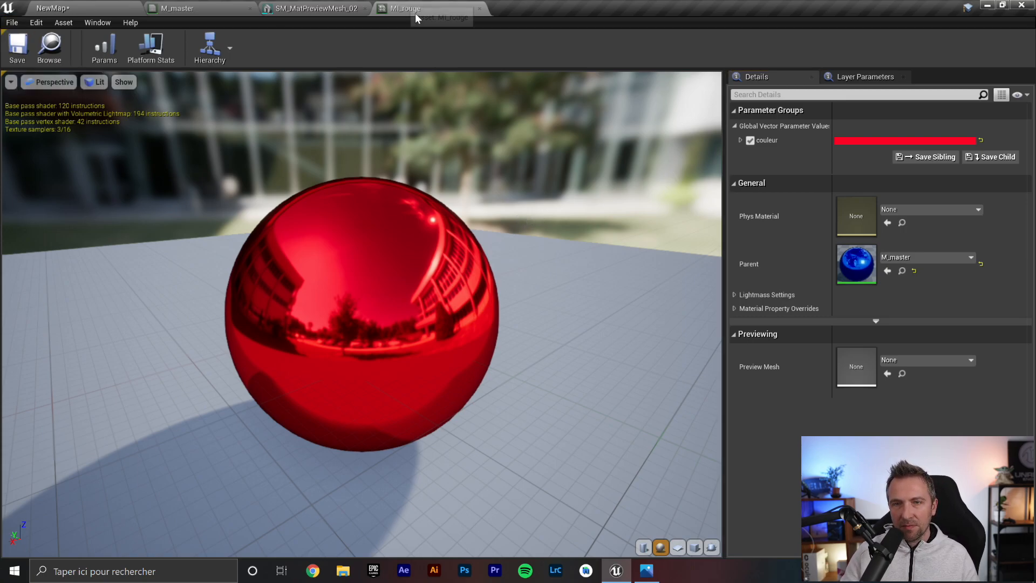
left_click(479, 9)
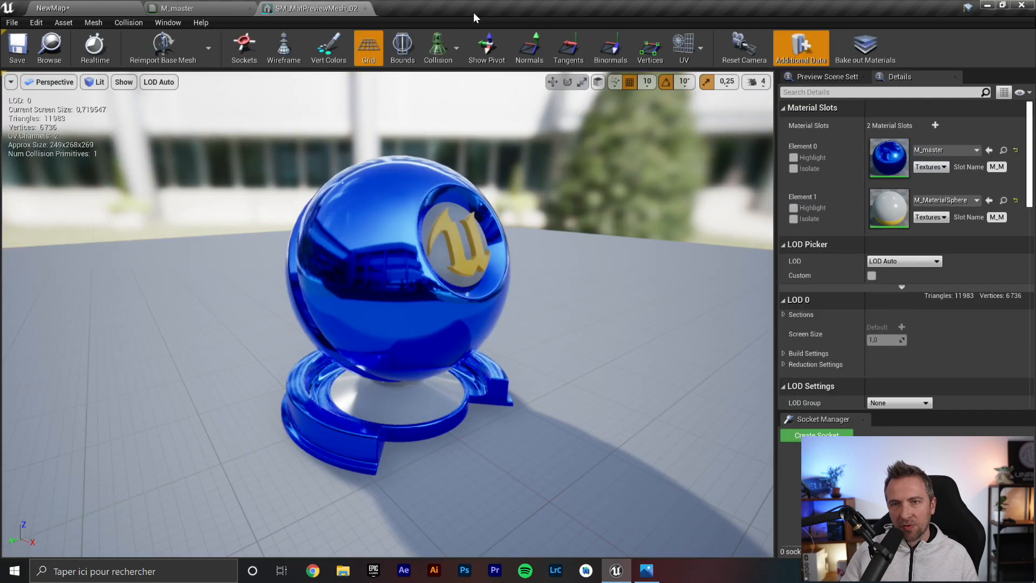
left_click(67, 8)
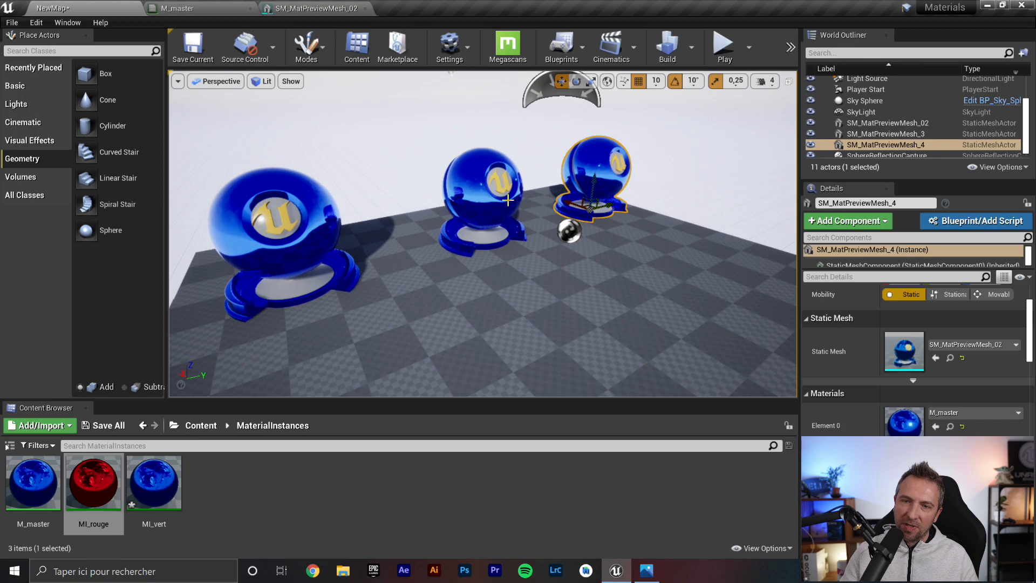
Assign MI_rouge to the Element 0 material slot of the middle preview mesh, SM_MatPreviewMesh_3.
left_click(472, 179)
key("f")
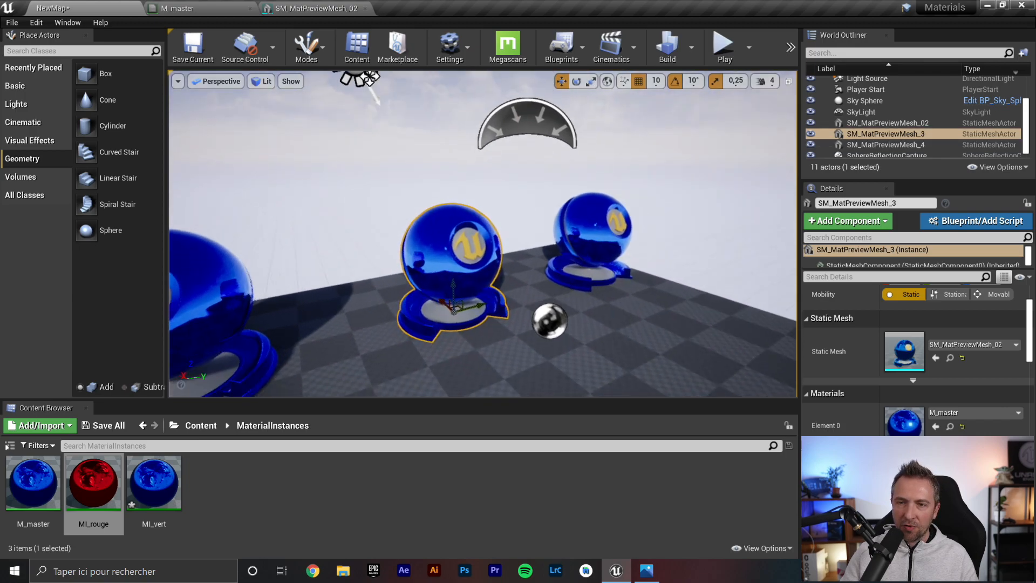
left_click_drag(93, 483, 405, 176)
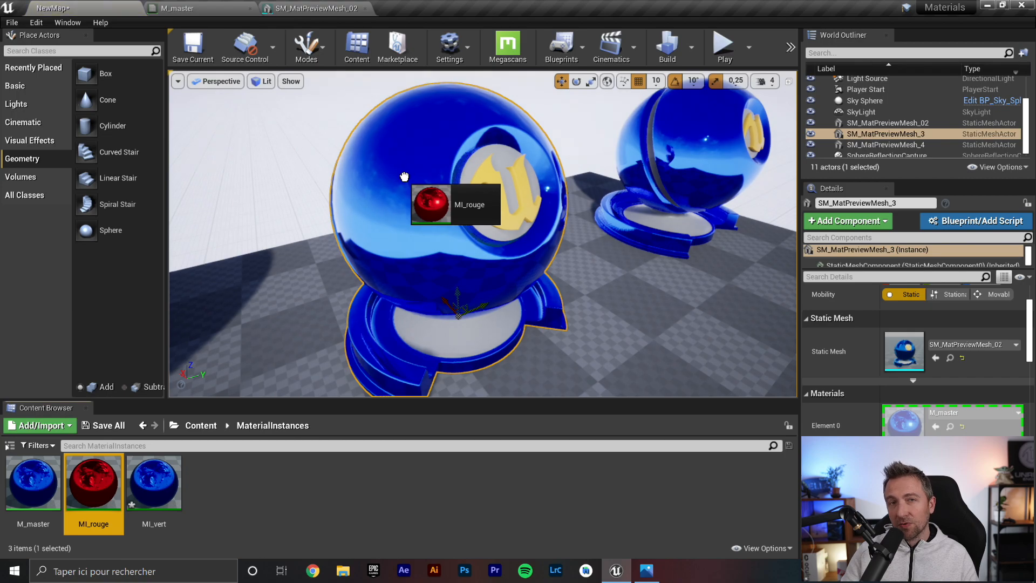
left_click_drag(404, 176, 348, 492)
key("Escape")
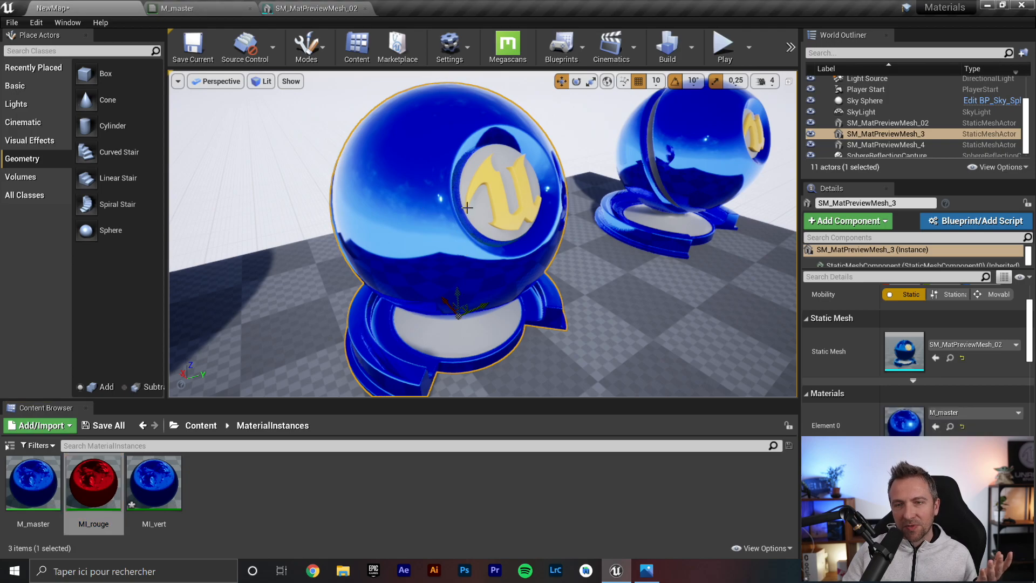
scroll(885, 377, "down", 3)
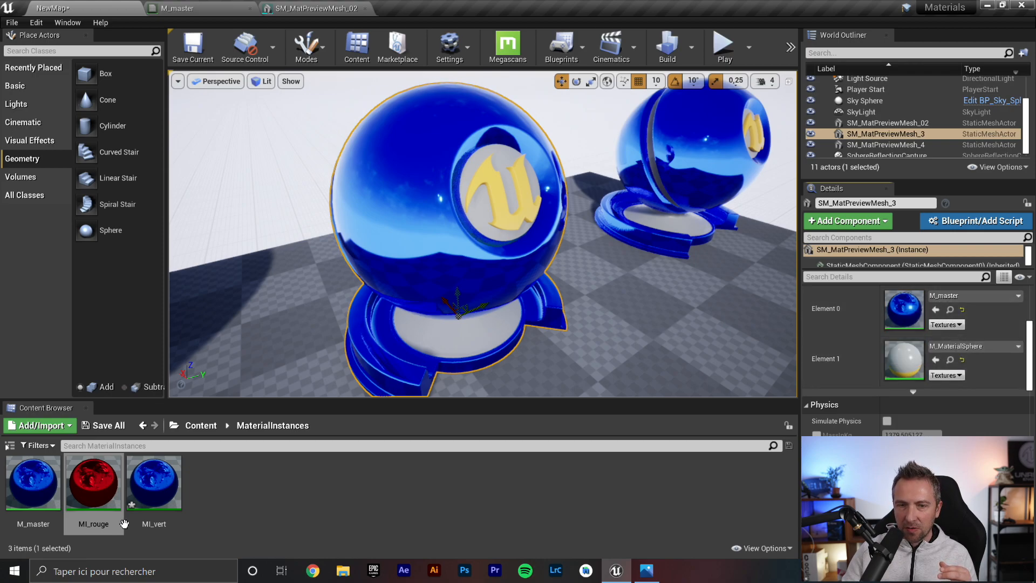
left_click_drag(96, 489, 452, 194)
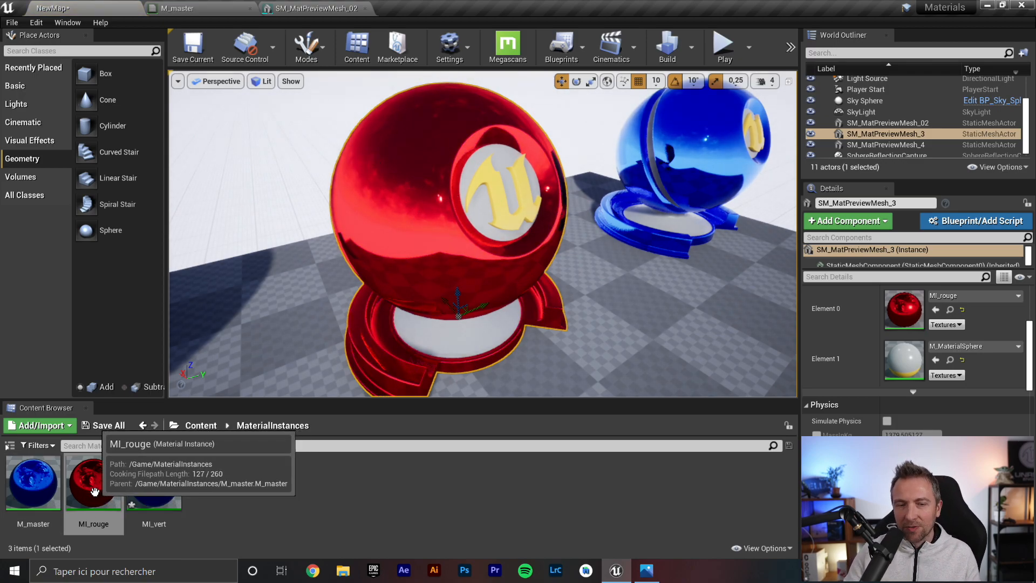
left_click_drag(110, 489, 519, 209)
key("f")
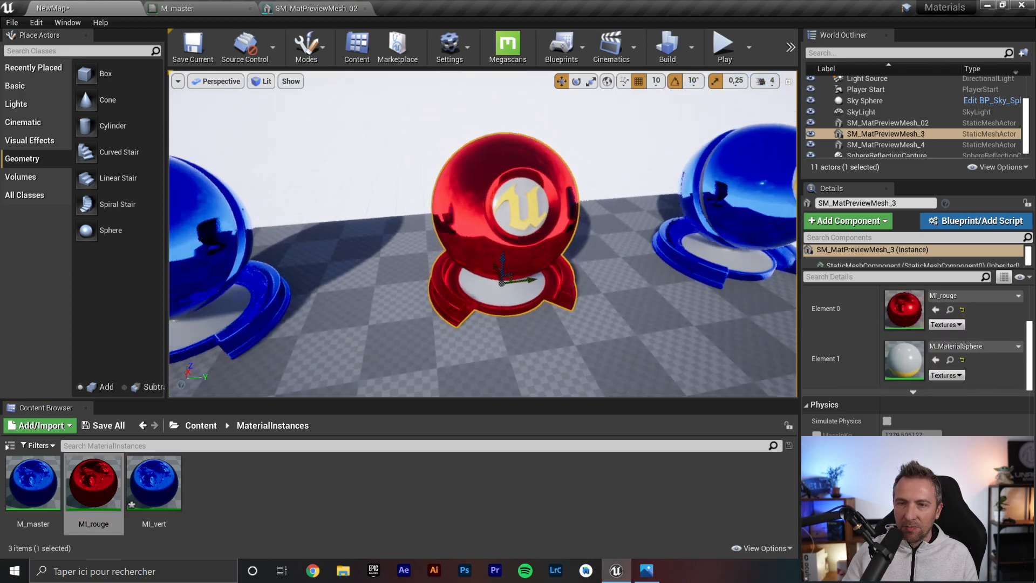
Override the couleur parameter of the MI_vert material instance with a bright green, sRGB hex 33FF00FF, and return to the NewMap level.
right_click_drag(580, 283, 606, 286)
scroll(543, 331, "down", 2)
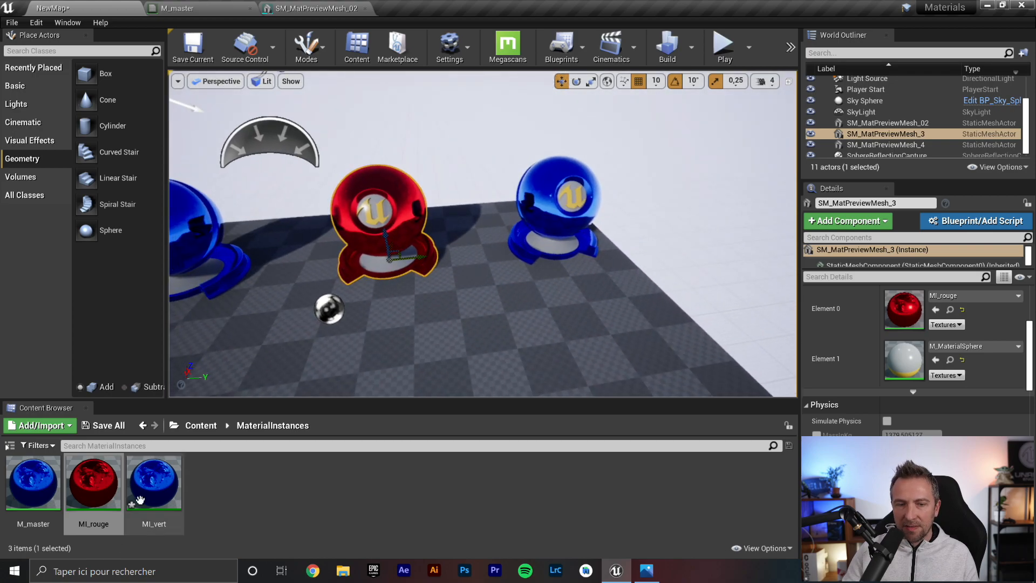
double_click(153, 482)
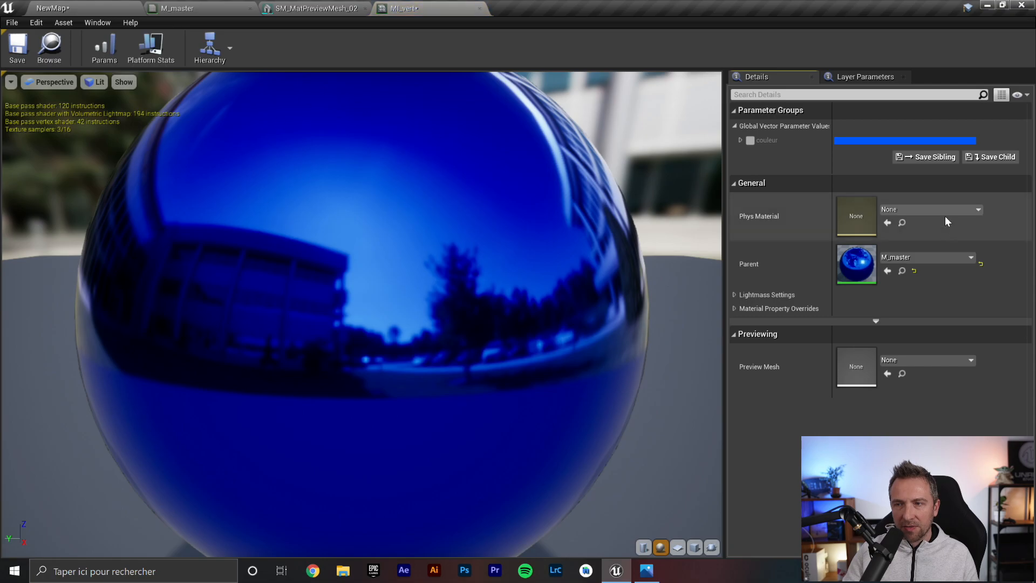
left_click(851, 142)
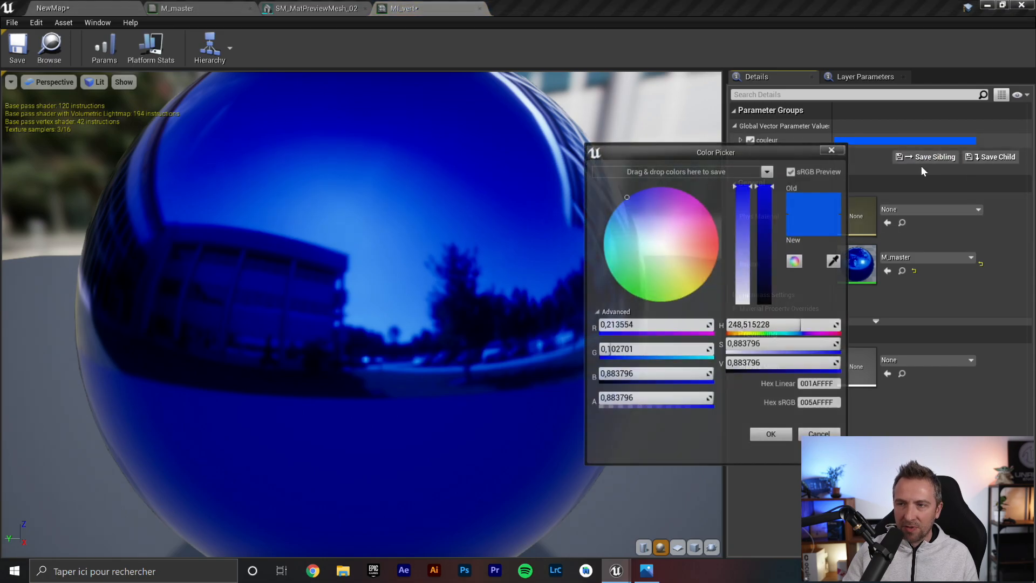
left_click(634, 296)
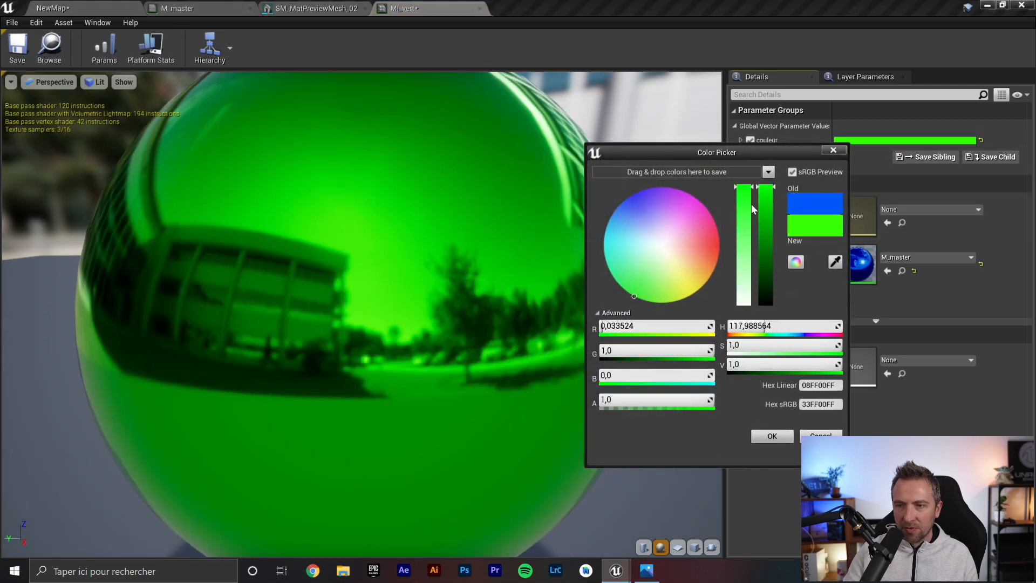
left_click(772, 436)
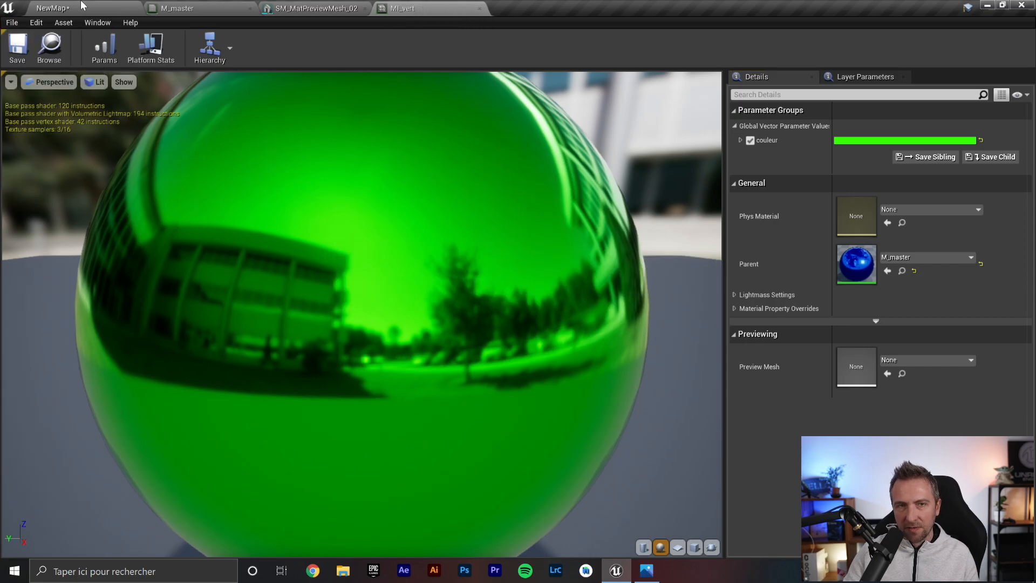
left_click(81, 5)
left_click_drag(154, 483, 902, 309)
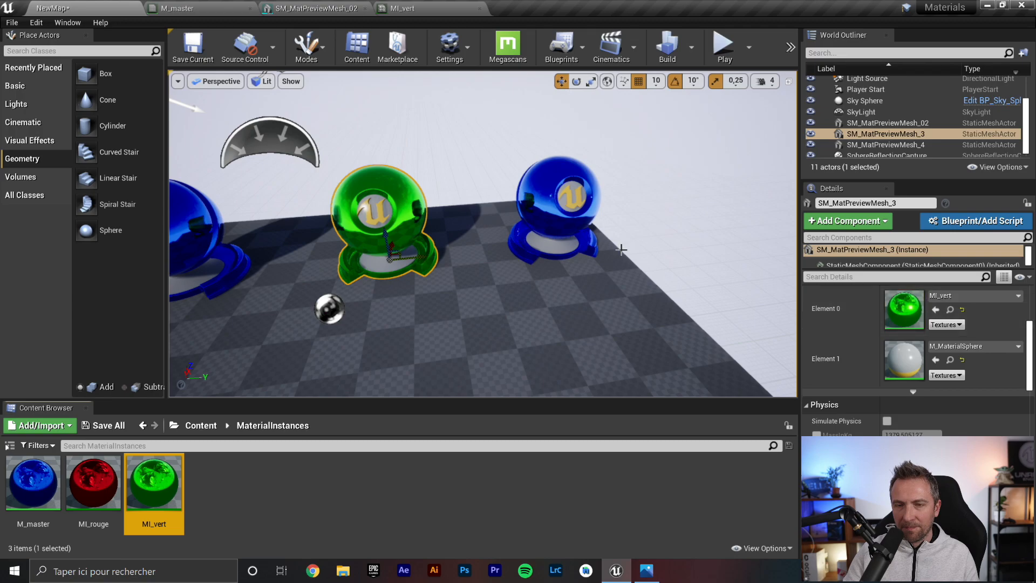
key("ctrl+z")
key("ctrl+z")
Assign MI_vert to the Element 0 material slot of the far preview mesh, SM_MatPreviewMesh_4.
left_click_drag(165, 483, 905, 307)
mouse_move(625, 261)
right_mouse_down()
mouse_move(529, 253)
mouse_move(623, 249)
right_mouse_up()
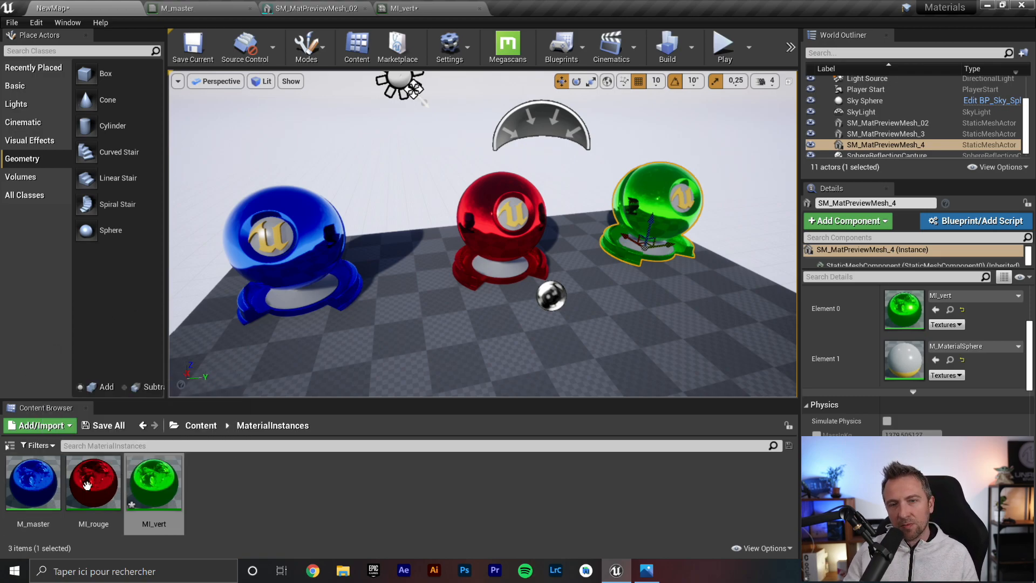
Open the M_master material and set the constant feeding Roughness to 0.5.
double_click(32, 482)
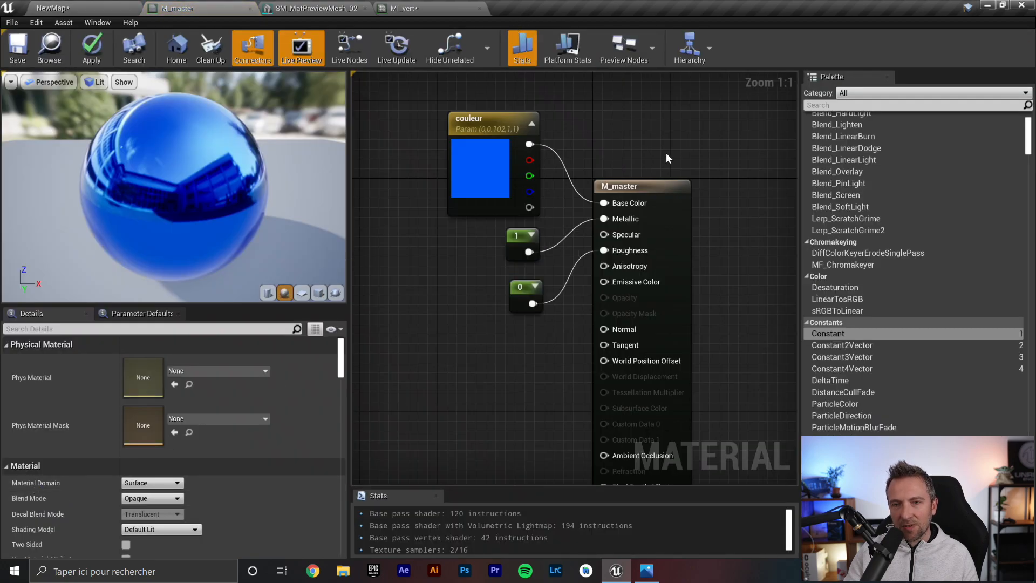
left_click(516, 242)
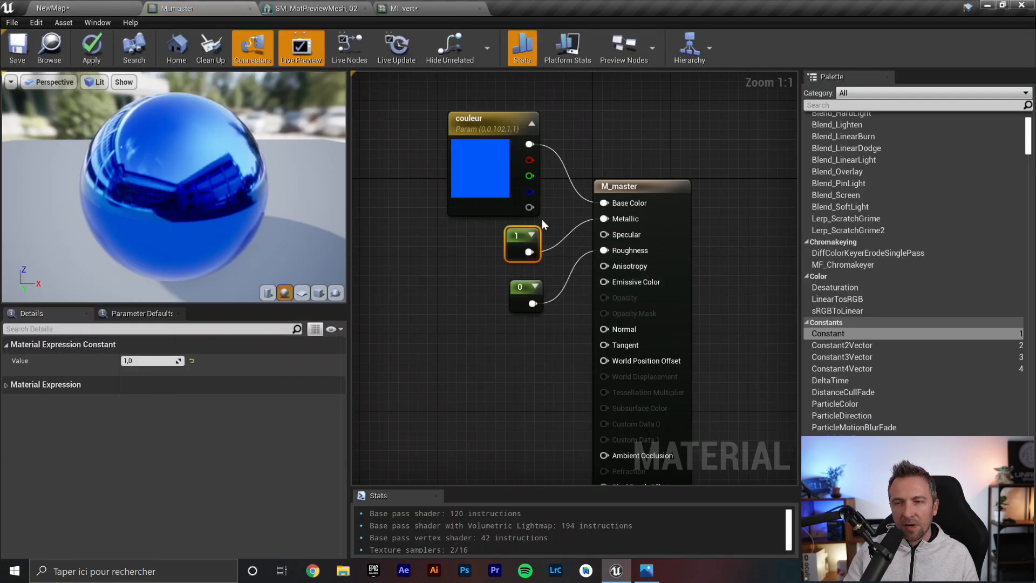
left_click(520, 286)
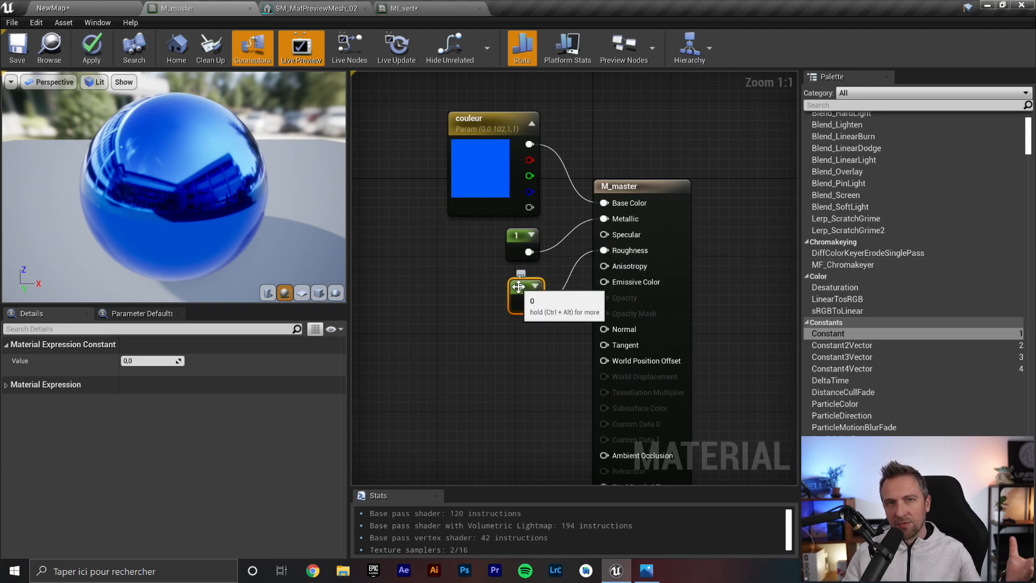
left_click(151, 361)
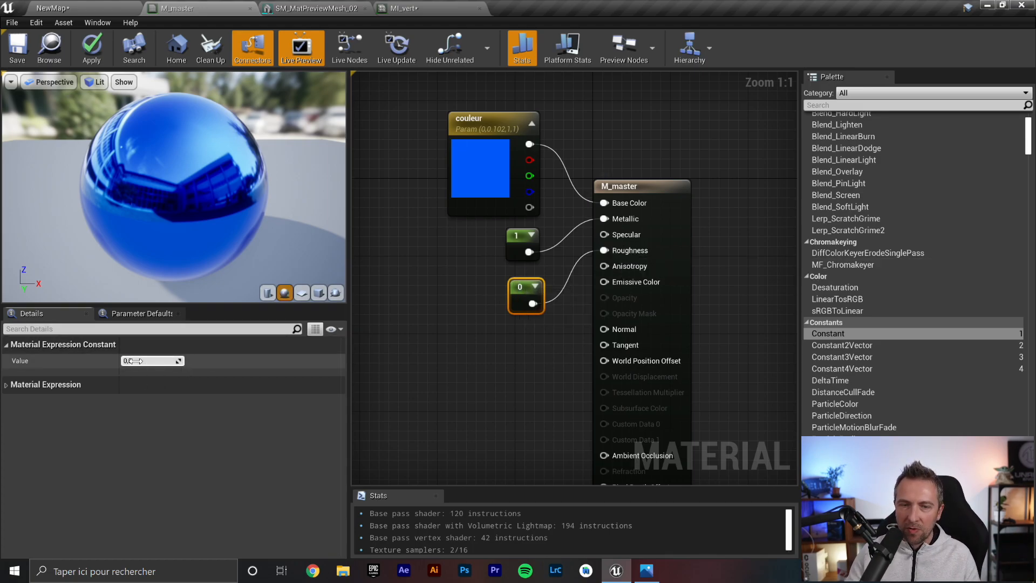
type("0,5")
key("Return")
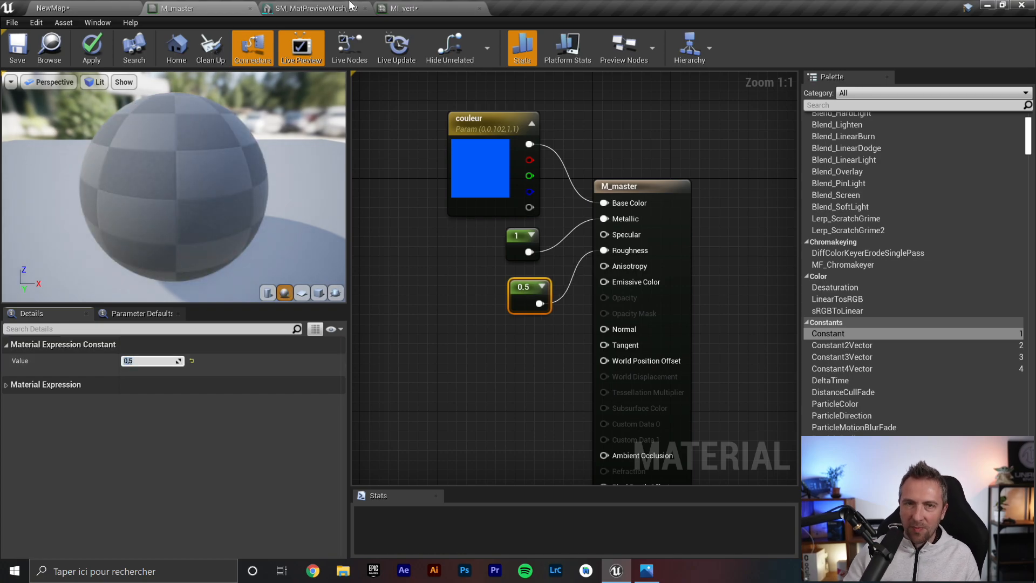
Detach the M_master editor into its own window and resize it beside the NewMap level viewport.
left_click_drag(178, 8, 604, 150)
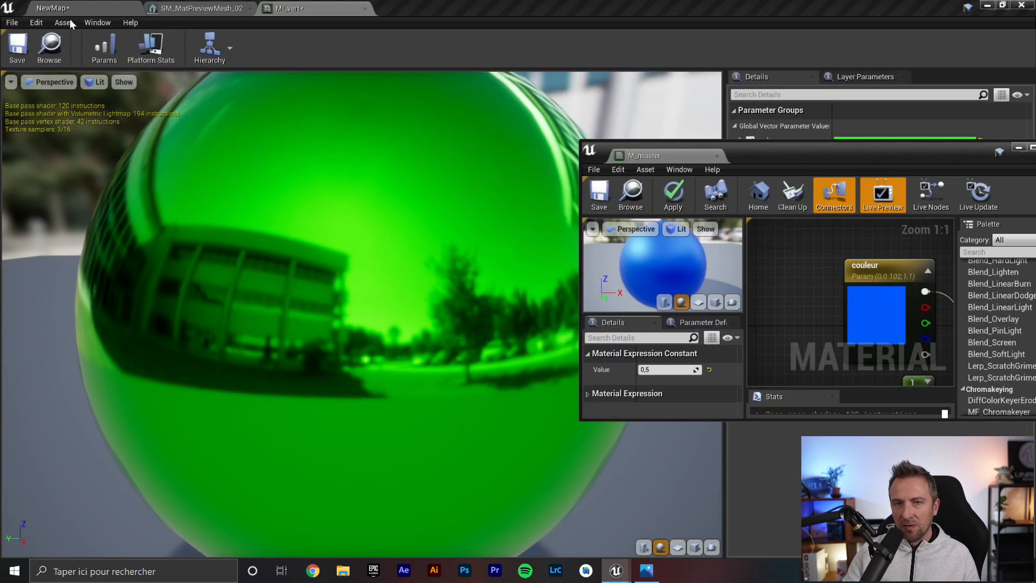
left_click(70, 7)
left_click_drag(747, 148, 847, 156)
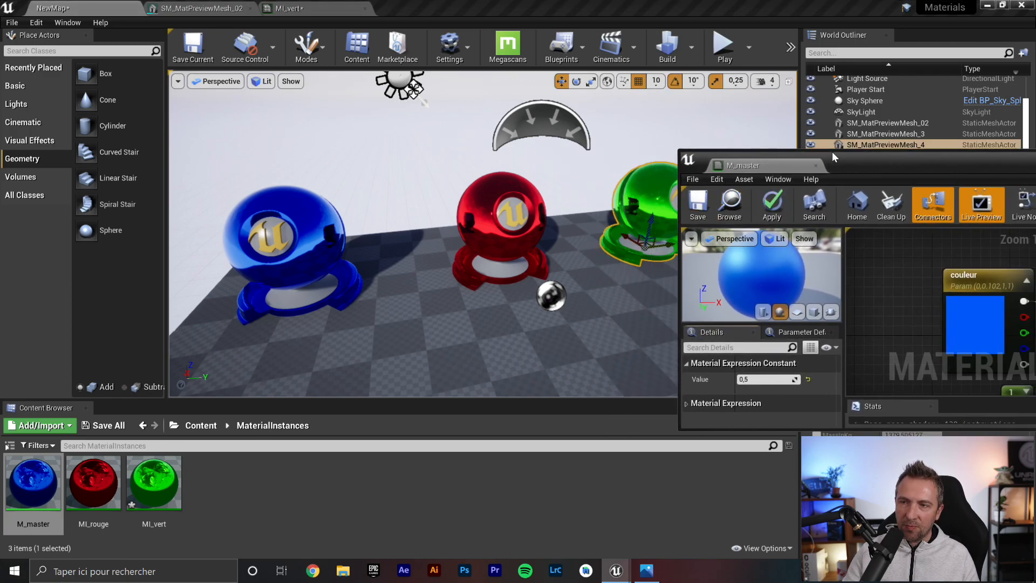
left_click_drag(877, 150, 765, 49)
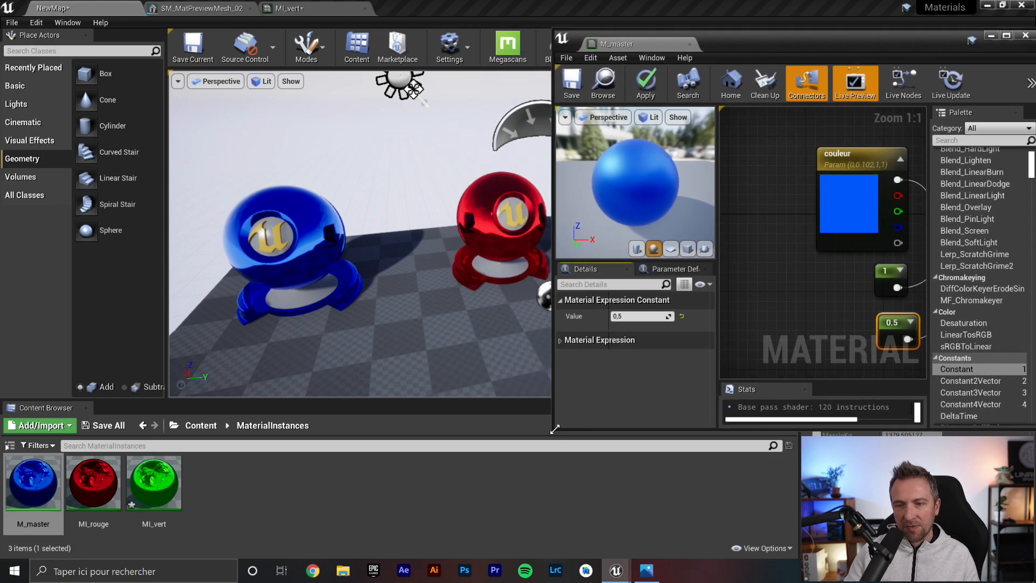
left_click_drag(647, 498, 675, 546)
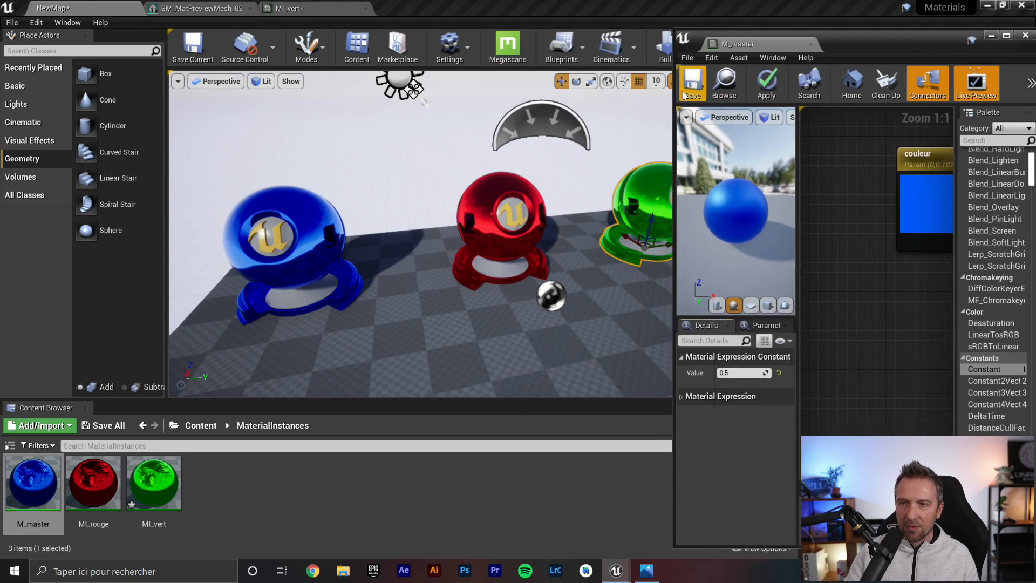
Save the M_master material and inspect the three preview meshes in the level.
right_click_drag(485, 302, 516, 285)
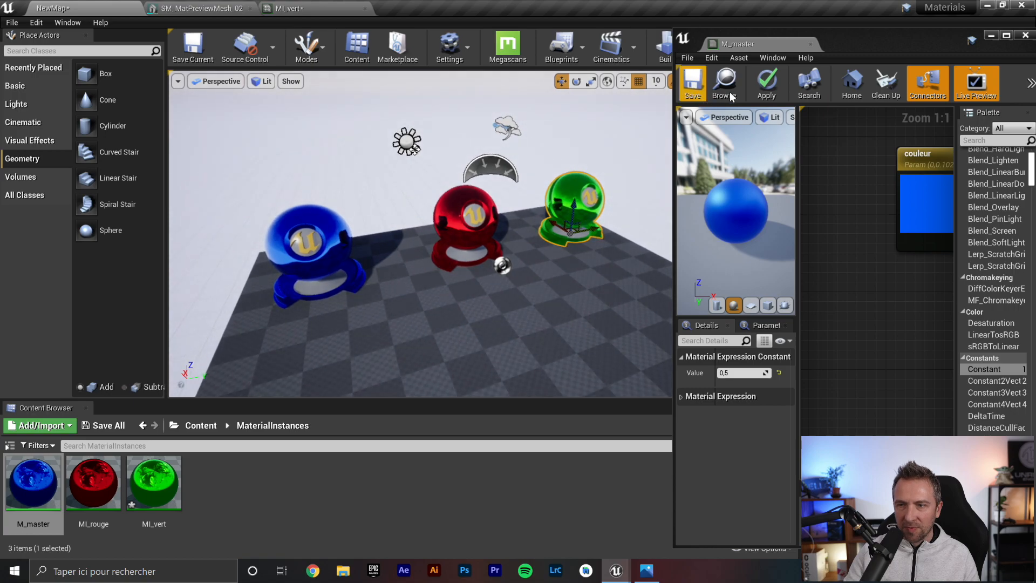
left_click(692, 84)
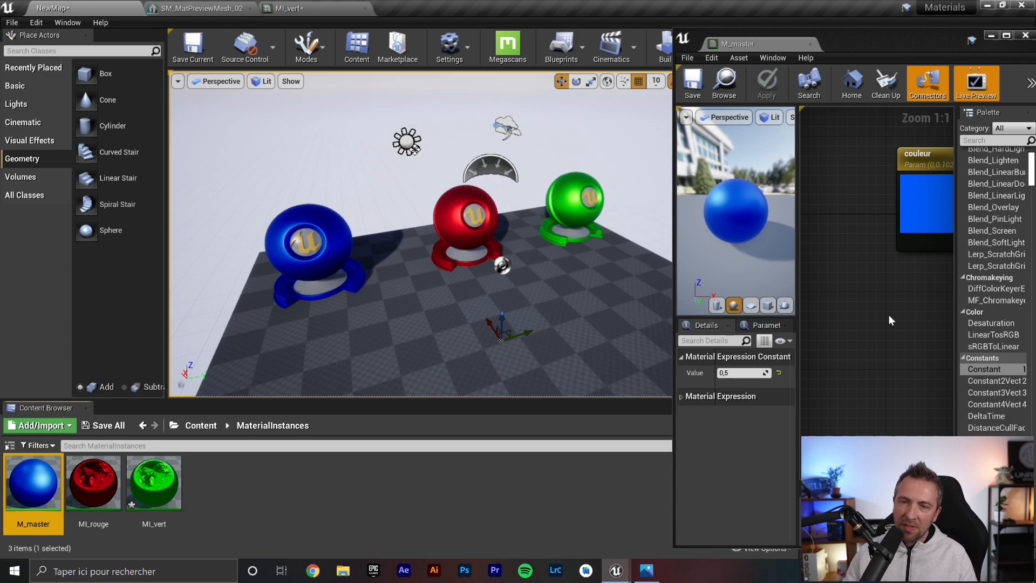
scroll(510, 240, "up", 8)
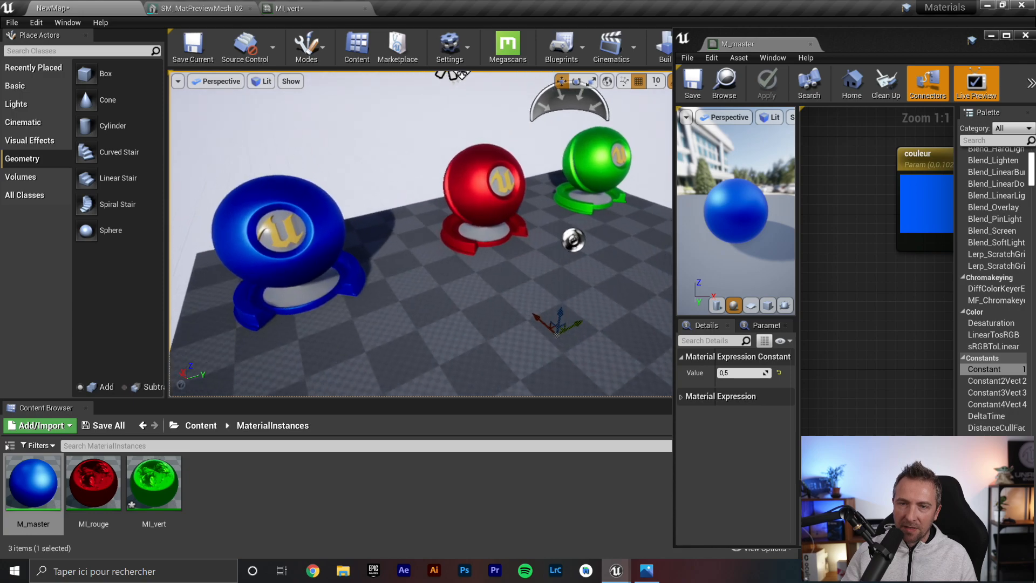